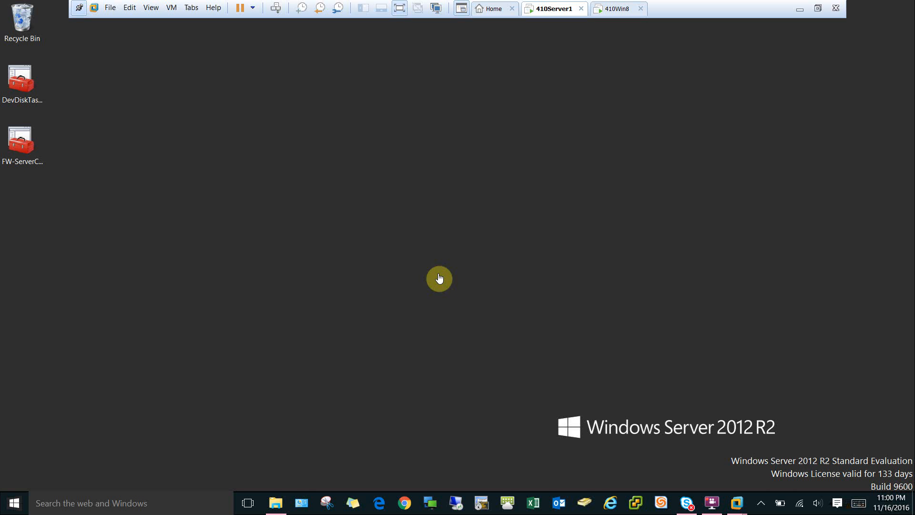
Look at the 410Win8 virtual machine's screen and return to the 410Server1 virtual machine
{"action": "left_click", "coordinate": [439, 278]}
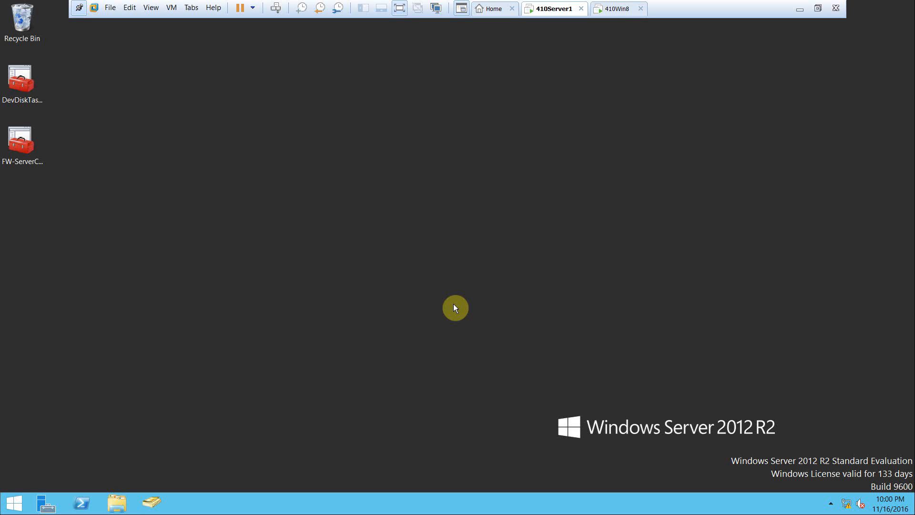
{"action": "left_click", "coordinate": [617, 8]}
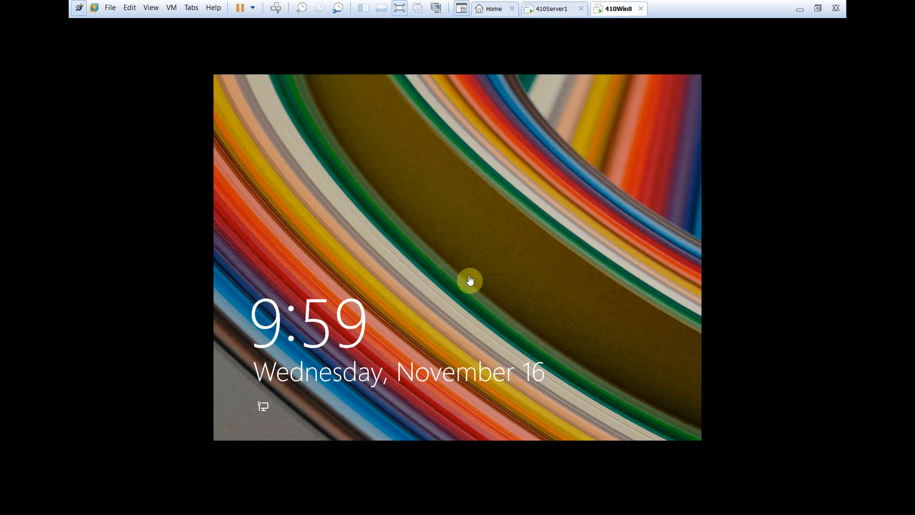
{"action": "left_click", "coordinate": [553, 9]}
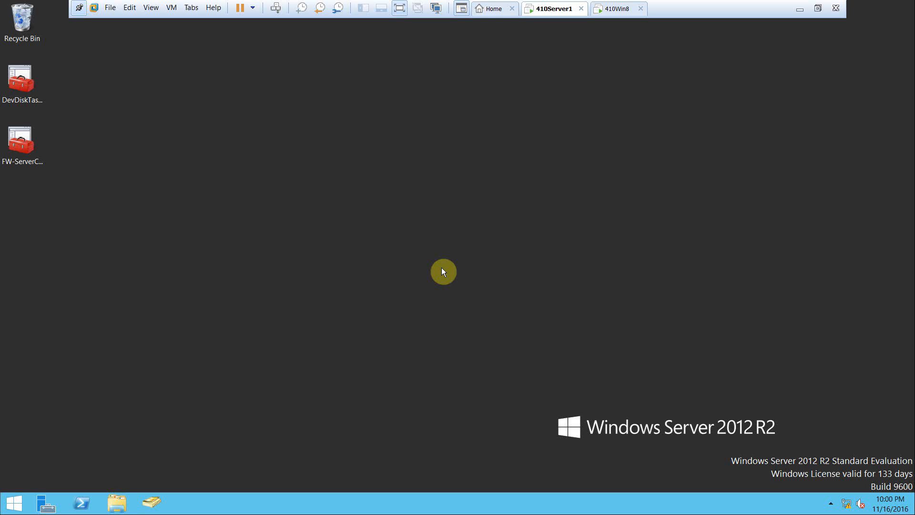
In Active Directory Users and Computers, move the 410WIN8 computer from the Computers container to TestOU3 and display that OU's contents
{"action": "left_click", "coordinate": [139, 509]}
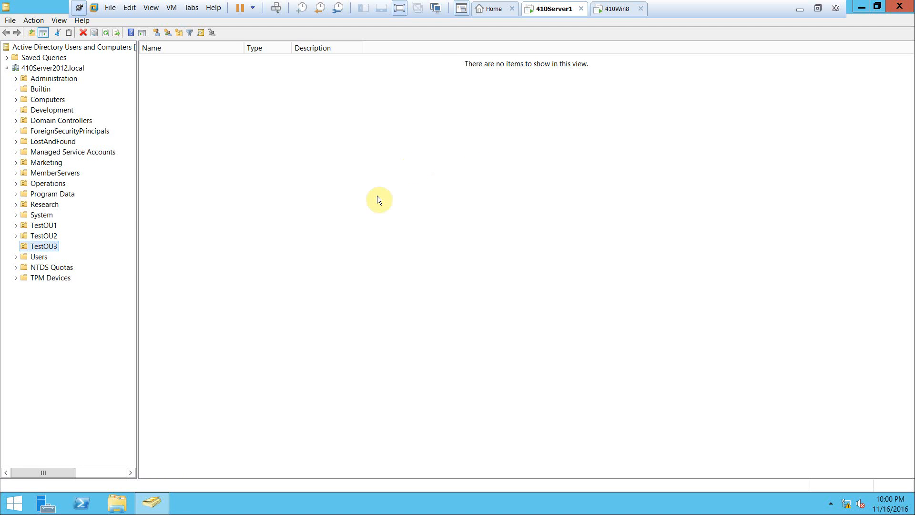
{"action": "left_click", "coordinate": [45, 102]}
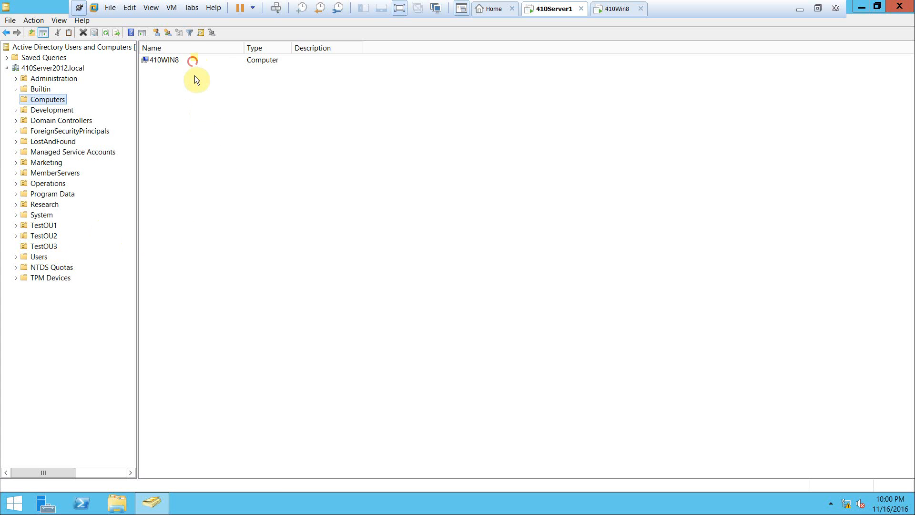
{"action": "left_click", "coordinate": [193, 61]}
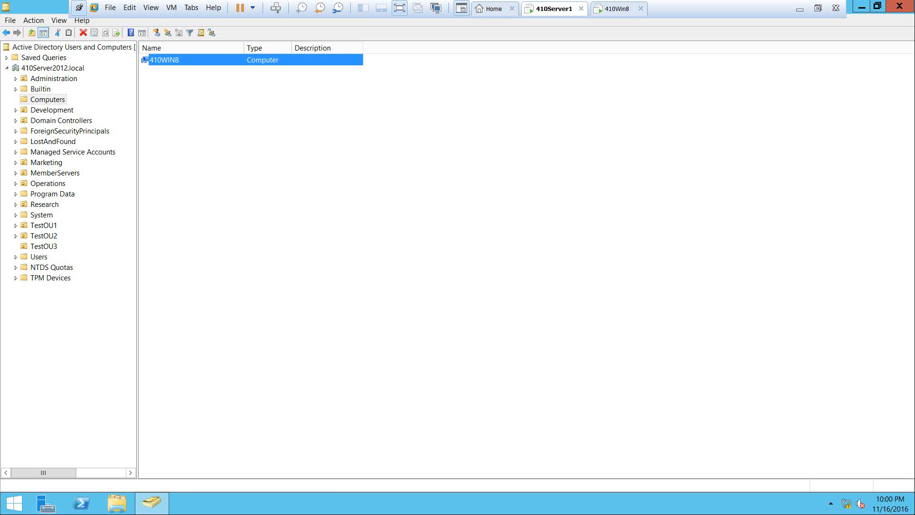
{"action": "left_click_drag", "start_coordinate": [399, 140], "coordinate": [50, 247]}
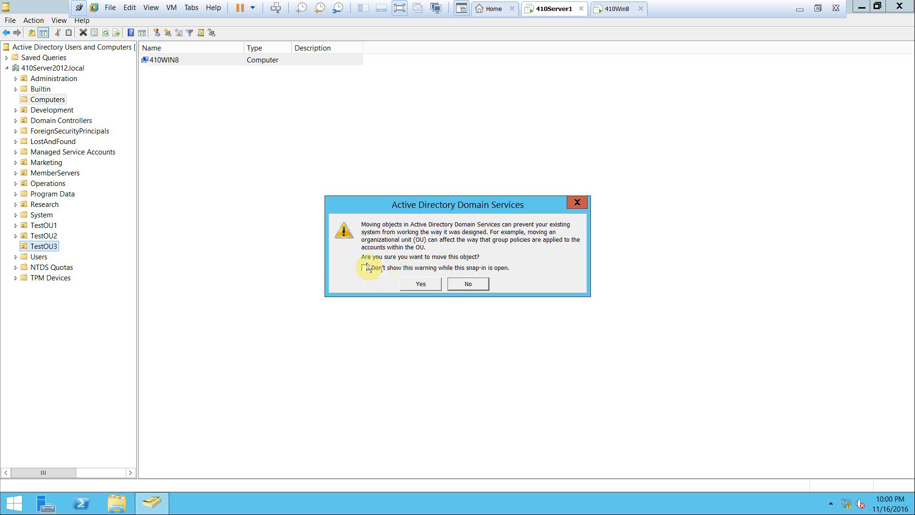
{"action": "left_click", "coordinate": [431, 285]}
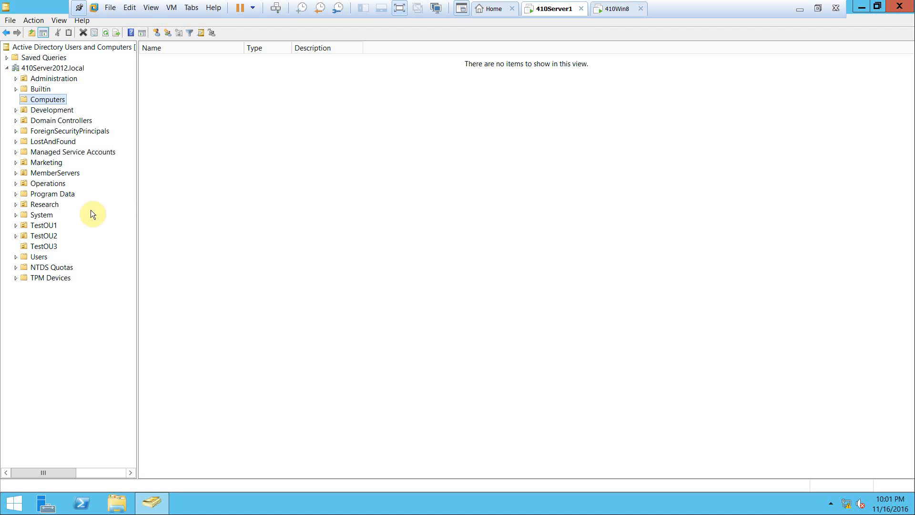
{"action": "left_click", "coordinate": [29, 246]}
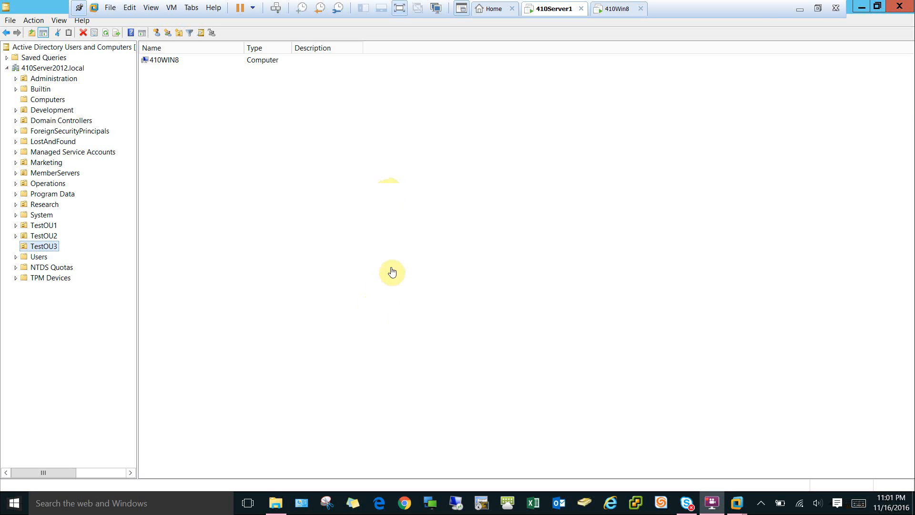
Switch to Server Manager and open the Group Policy Management console from it
{"action": "left_click", "coordinate": [861, 7]}
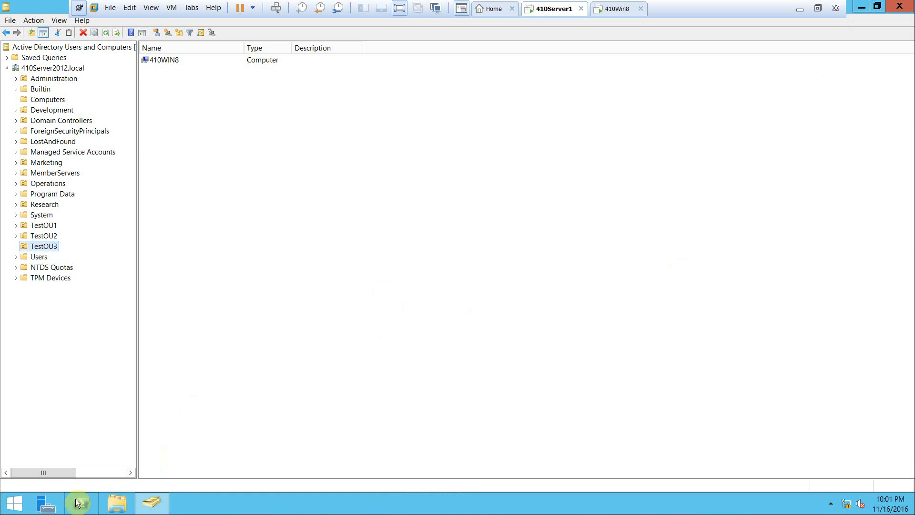
{"action": "left_click", "coordinate": [46, 503]}
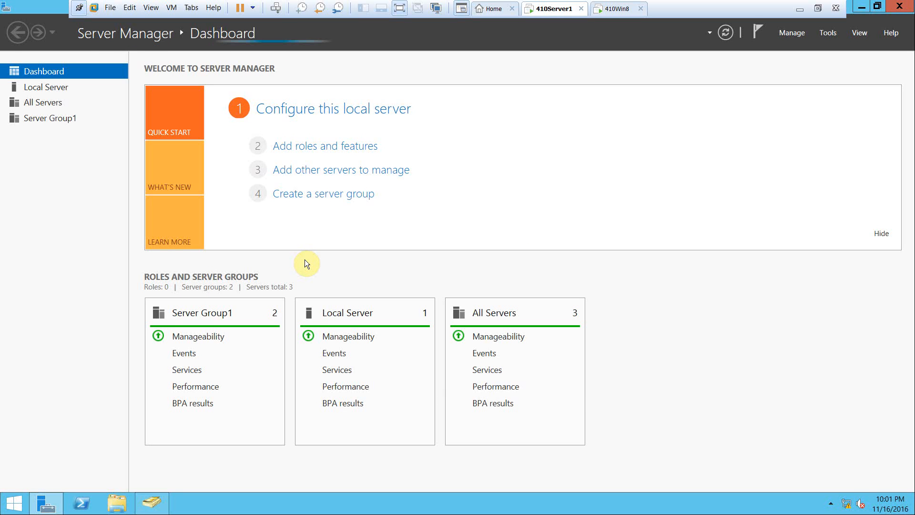
{"action": "left_click", "coordinate": [826, 34]}
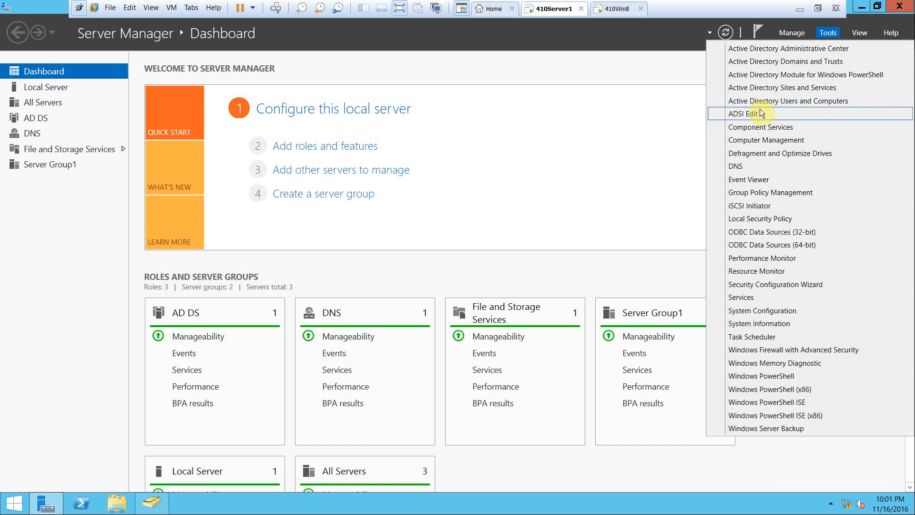
{"action": "left_click", "coordinate": [753, 194]}
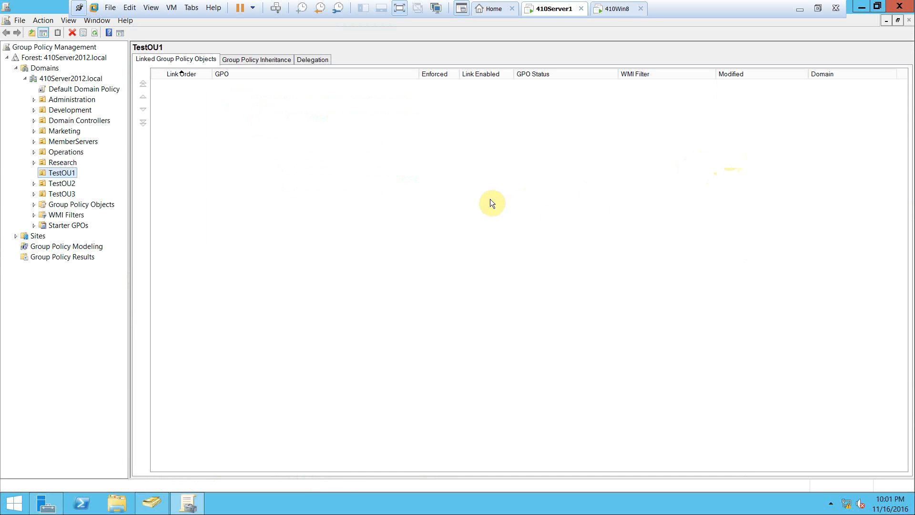
Open GPO3, linked to TestOU3, for editing in a maximized editor window with a wider console tree
{"action": "left_click", "coordinate": [67, 194]}
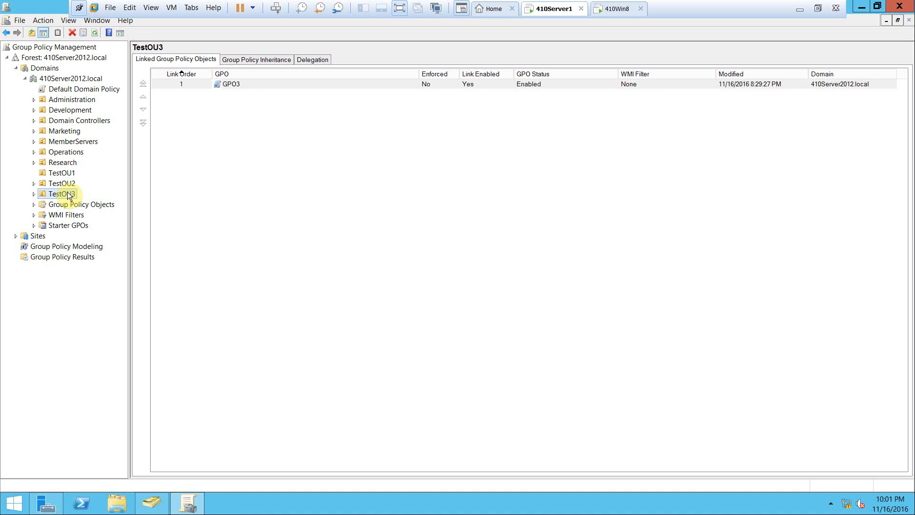
{"action": "right_click", "coordinate": [256, 86]}
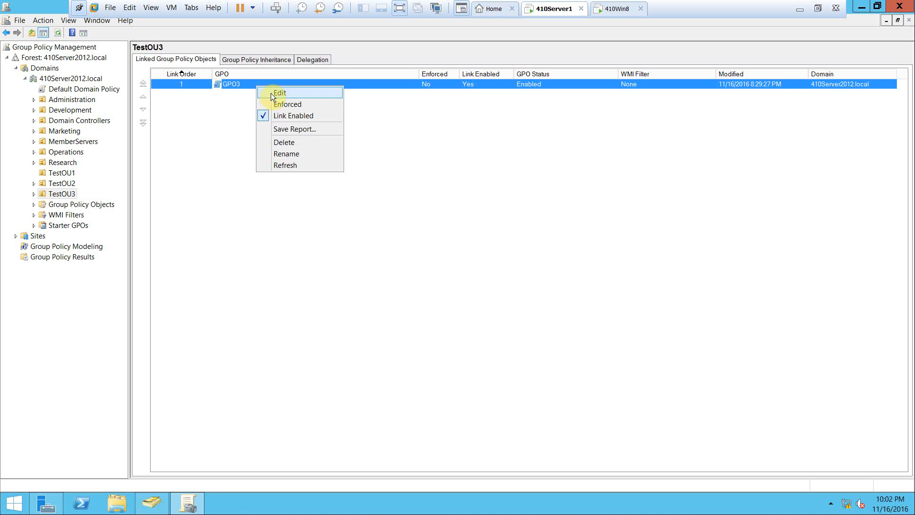
{"action": "left_click", "coordinate": [271, 93]}
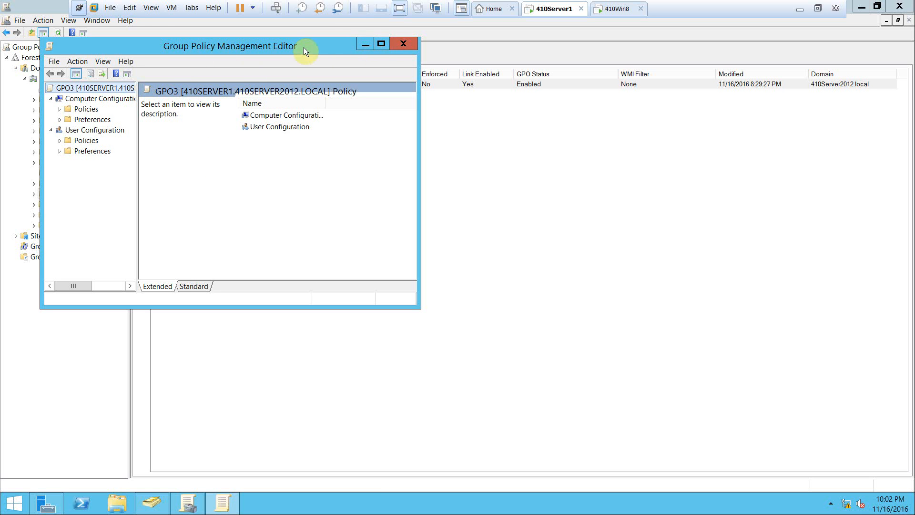
{"action": "left_click", "coordinate": [381, 44]}
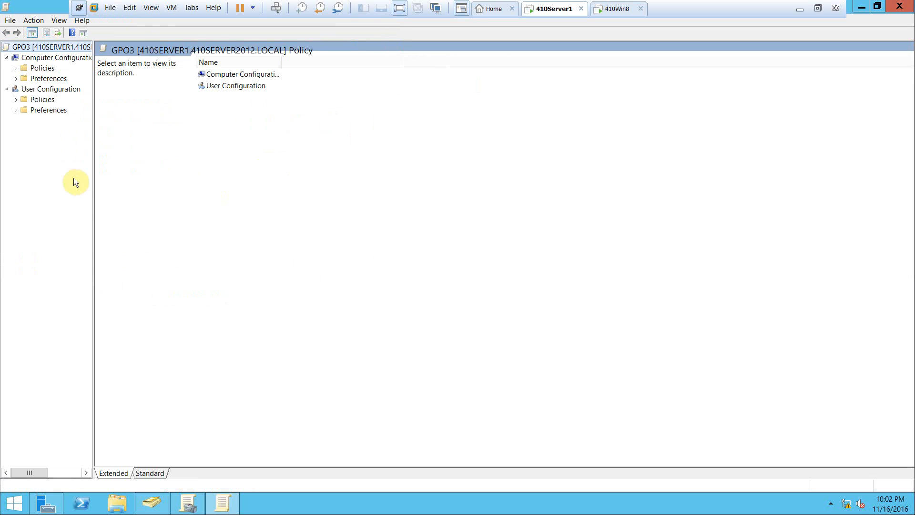
{"action": "left_click_drag", "start_coordinate": [93, 192], "coordinate": [174, 191]}
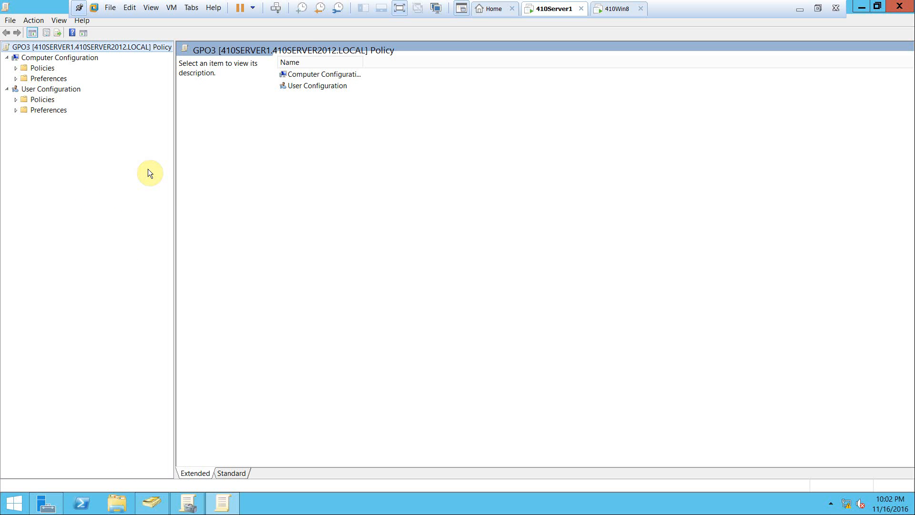
Display the User Rights Assignment policies under Computer Configuration, Windows Settings, Security Settings, Local Policies
{"action": "left_click", "coordinate": [15, 68]}
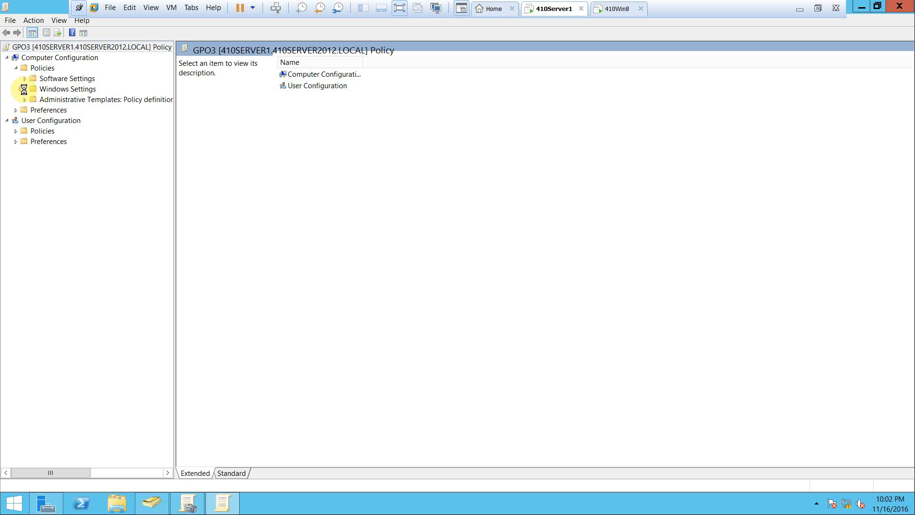
{"action": "left_click", "coordinate": [25, 89]}
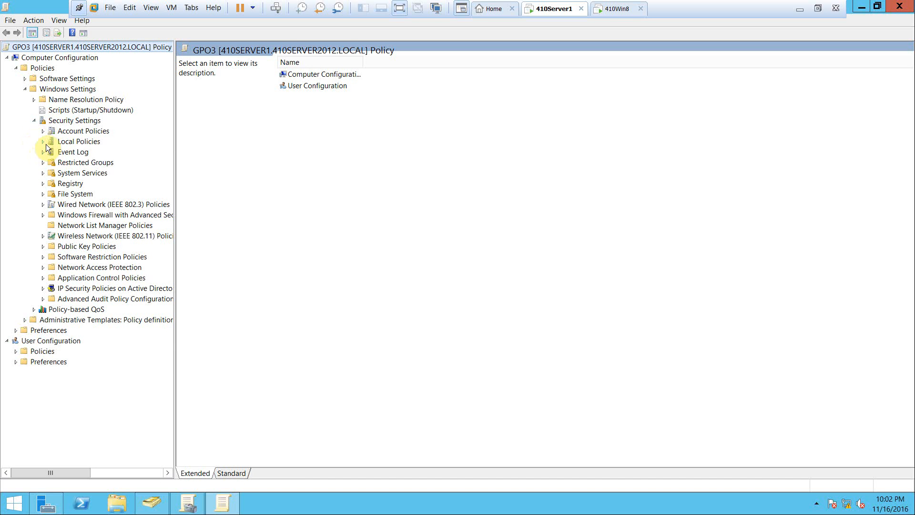
{"action": "left_click", "coordinate": [43, 142]}
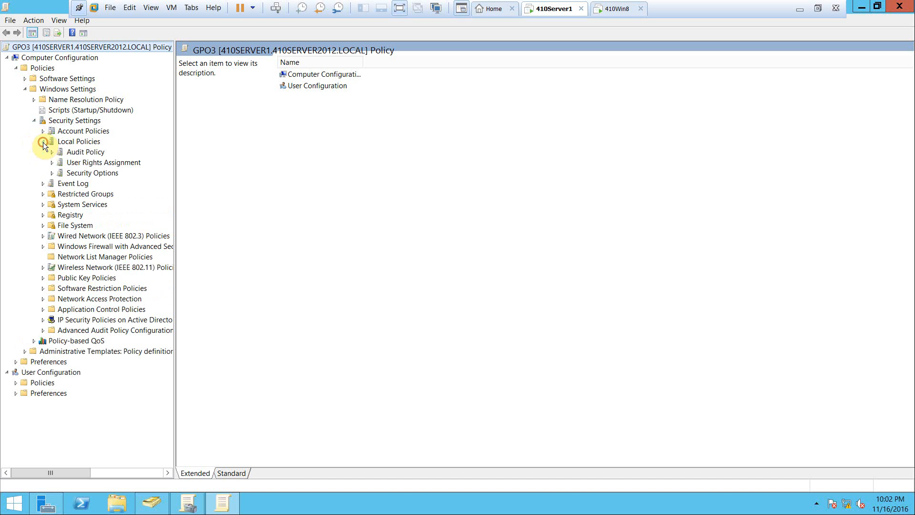
{"action": "left_click", "coordinate": [80, 163]}
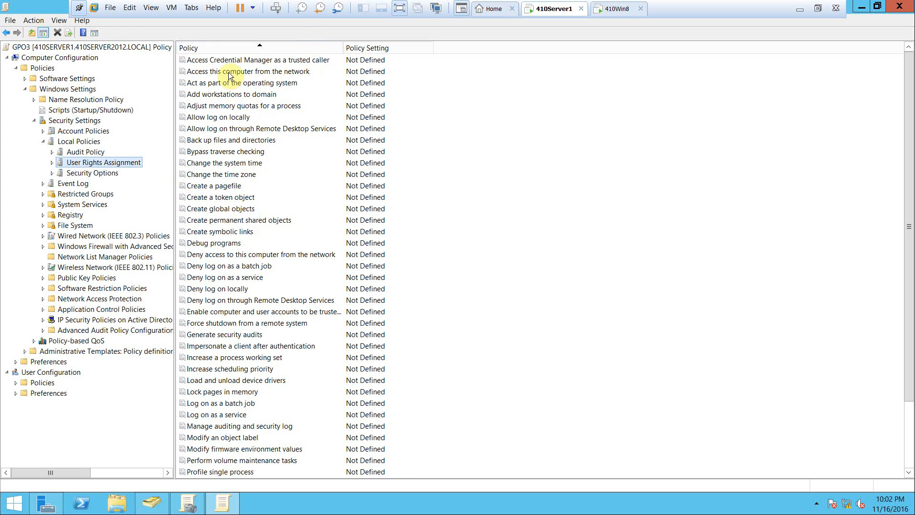
Define the "Allow log on locally" policy in GPO3 and grant it to the Administrators group only
{"action": "double_click", "coordinate": [212, 119]}
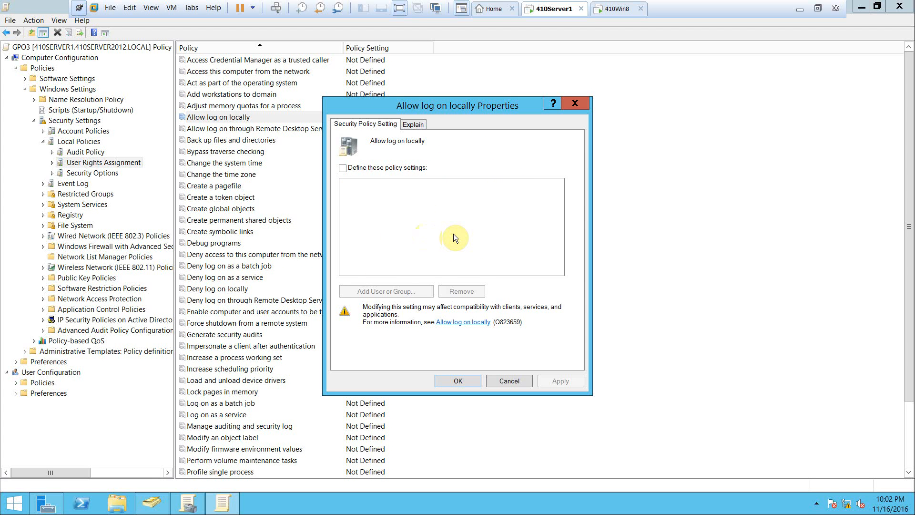
{"action": "left_click", "coordinate": [343, 168]}
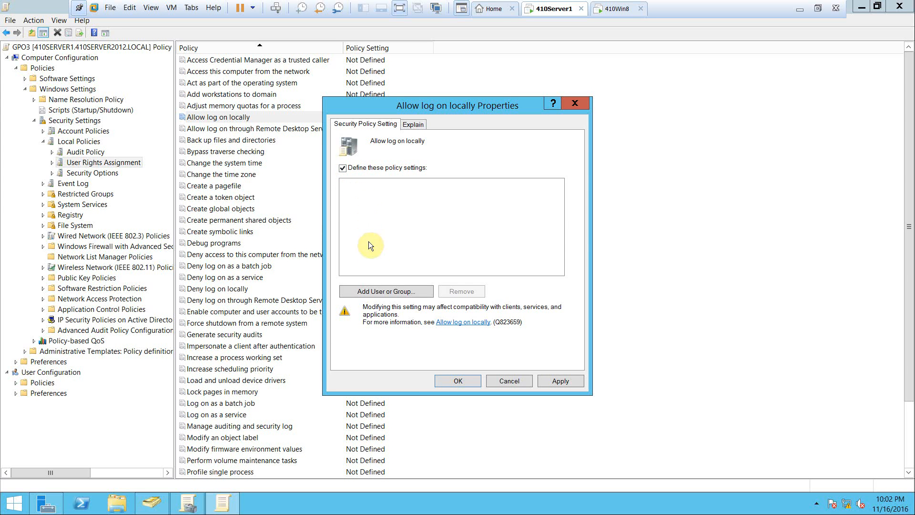
{"action": "left_click", "coordinate": [381, 296]}
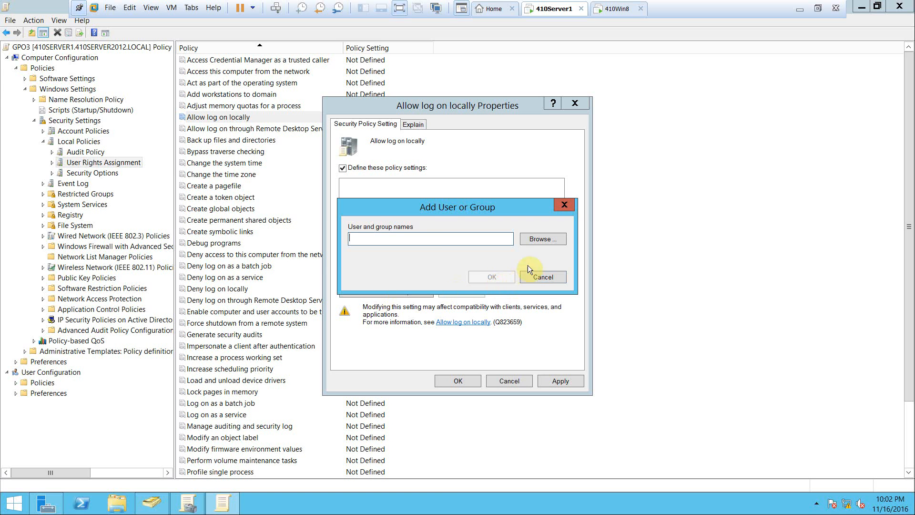
{"action": "left_click", "coordinate": [542, 239]}
{"action": "left_click_drag", "start_coordinate": [443, 231], "coordinate": [414, 141]}
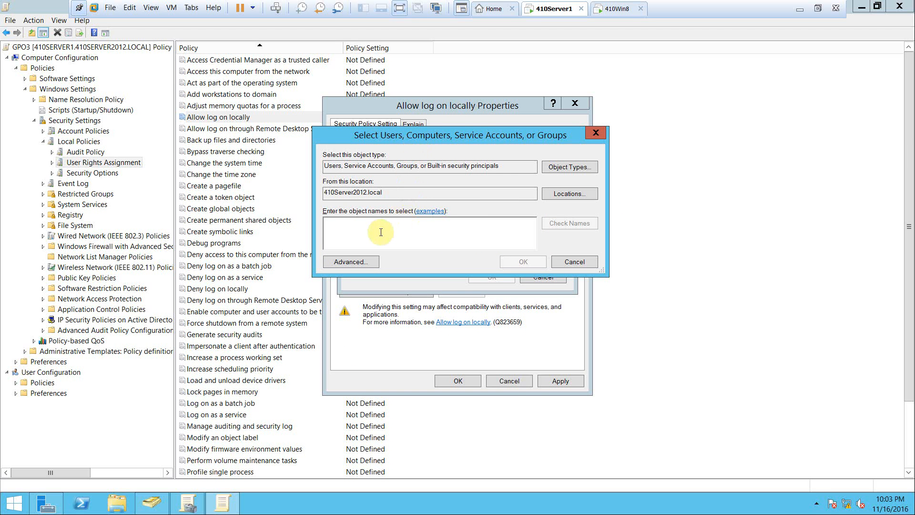
{"action": "type", "text": "A"}
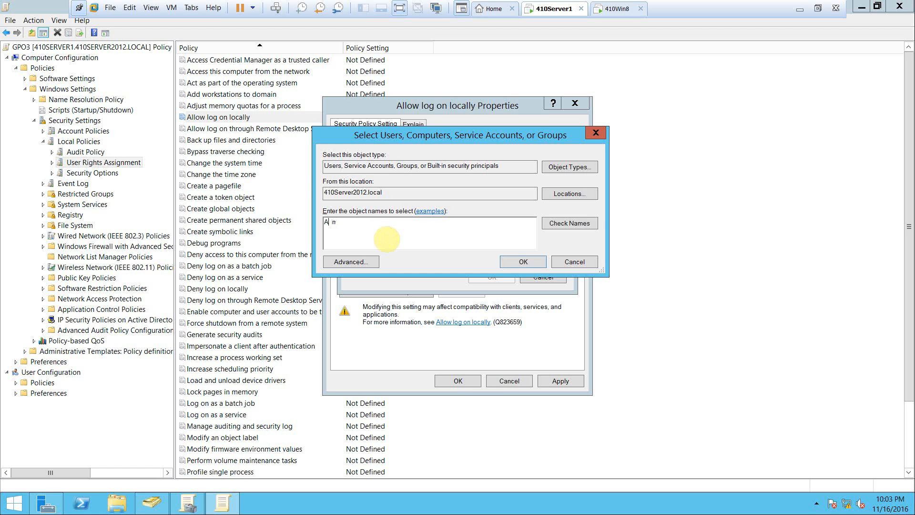
{"action": "type", "text": "dministrators"}
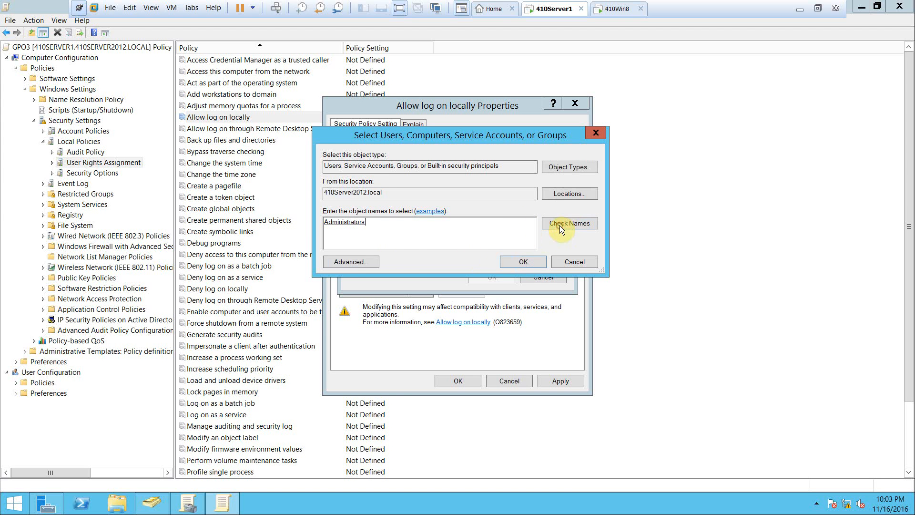
{"action": "left_click", "coordinate": [508, 260]}
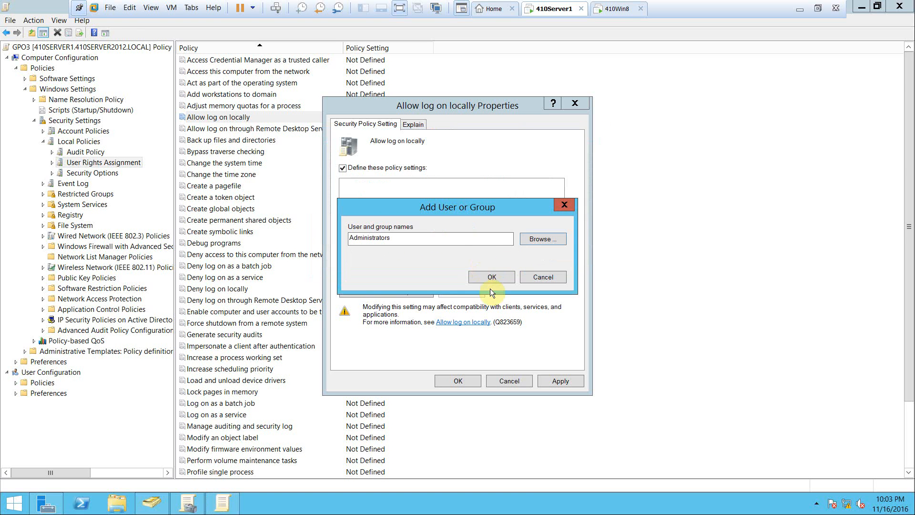
{"action": "left_click", "coordinate": [488, 276]}
{"action": "left_click", "coordinate": [460, 380]}
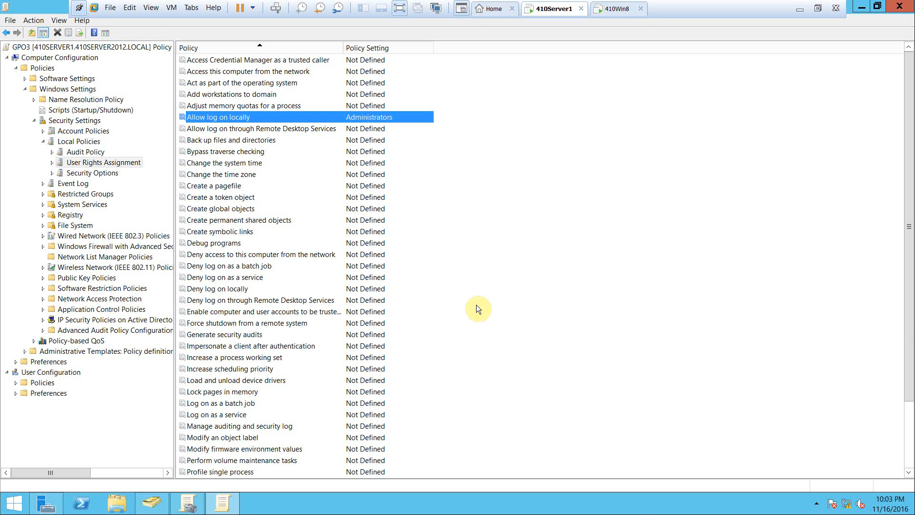
Switch to the 410Win8 virtual machine and bring up the domain Administrator's sign-in screen
{"action": "left_click", "coordinate": [618, 9]}
{"action": "left_click", "coordinate": [498, 220]}
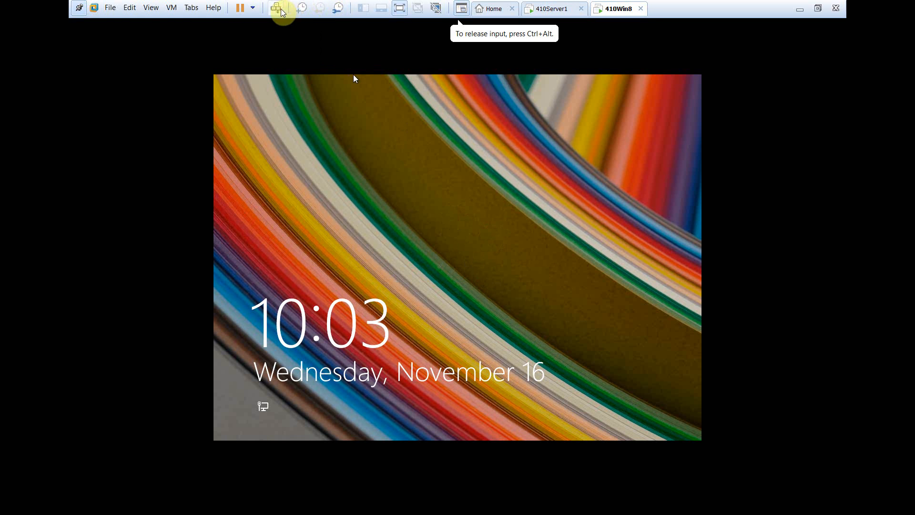
{"action": "left_click", "coordinate": [419, 256]}
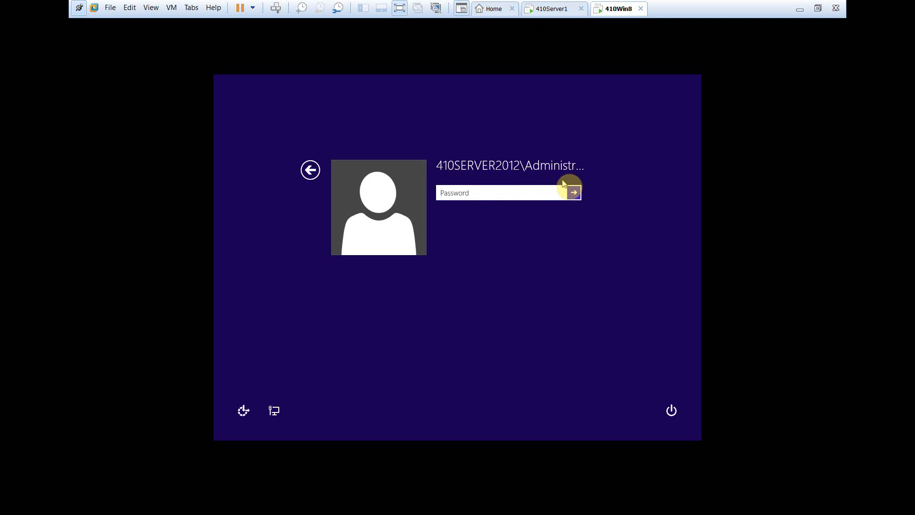
Try to sign in to 410Win8 as the domain Administrator by entering the account password
{"action": "type", "text": "Pa$$w0r"}
{"action": "key", "text": "Return"}
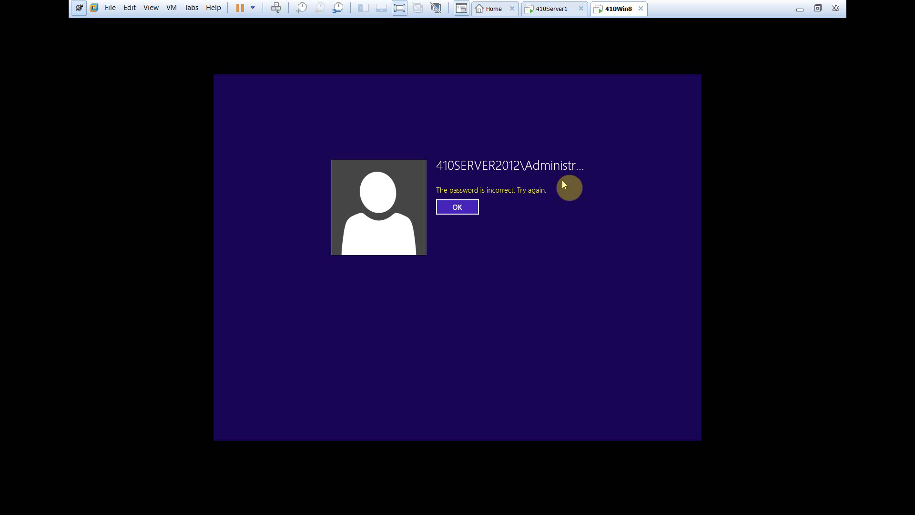
{"action": "left_click", "coordinate": [470, 212]}
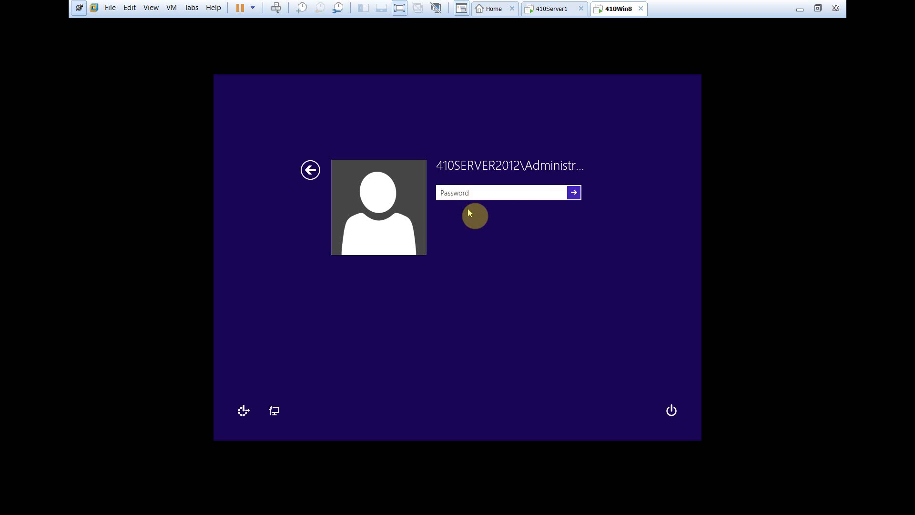
{"action": "type", "text": "P"}
{"action": "key", "text": "Return"}
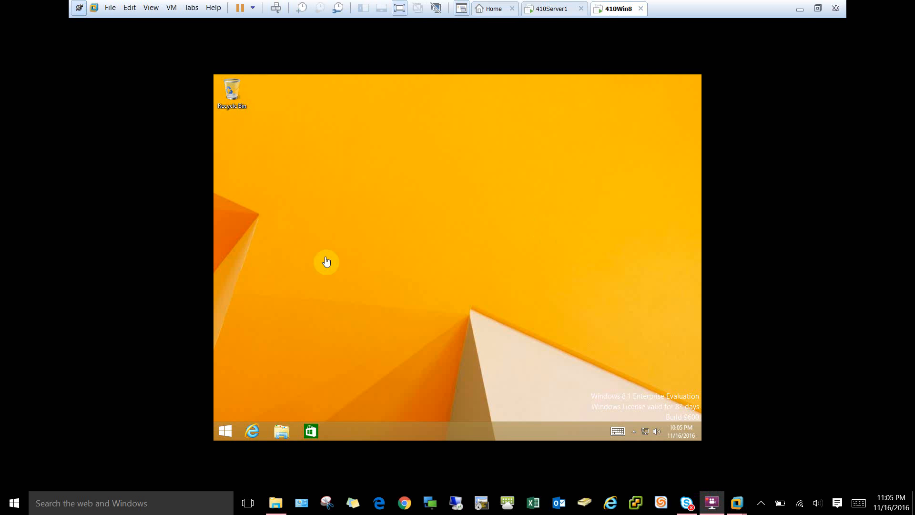
Launch the Local Security Policy console on 410Win8 by running secpol.msc
{"action": "left_click", "coordinate": [845, 254]}
{"action": "left_click", "coordinate": [444, 265]}
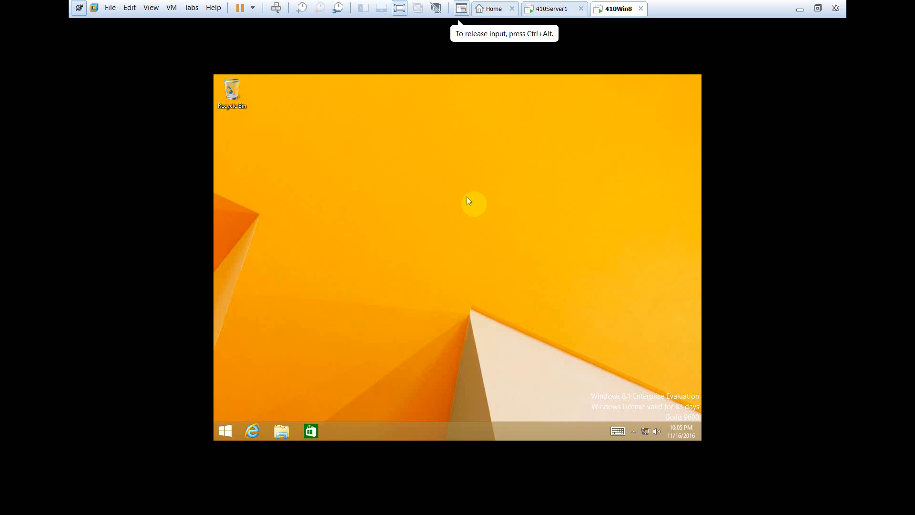
{"action": "right_click", "coordinate": [223, 434]}
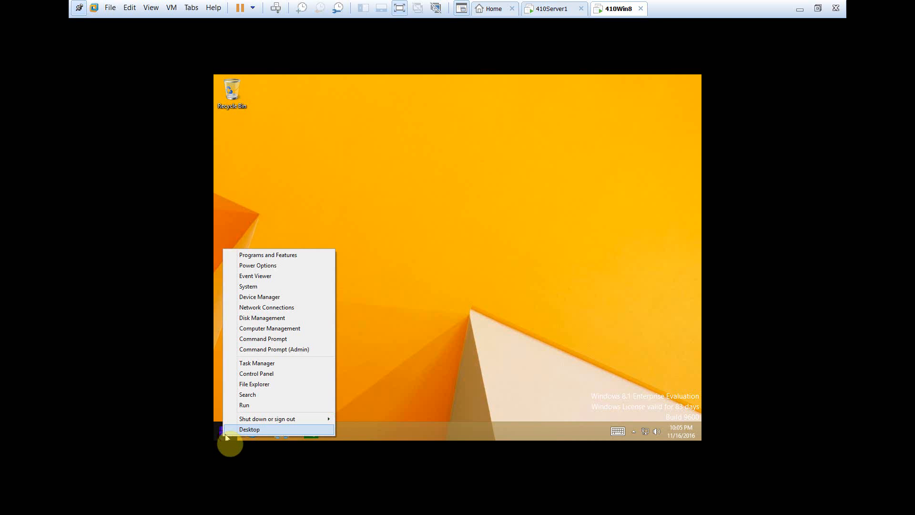
{"action": "left_click", "coordinate": [244, 405]}
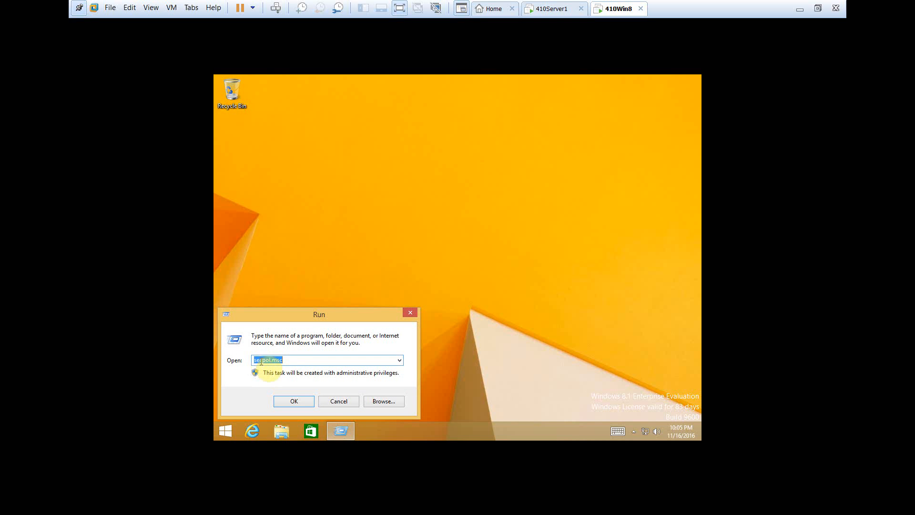
{"action": "left_click", "coordinate": [294, 362]}
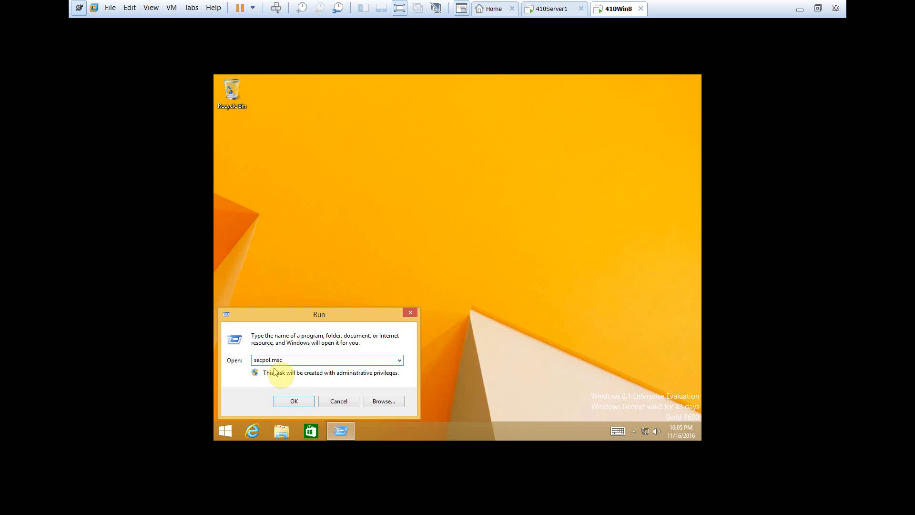
{"action": "left_click", "coordinate": [294, 401]}
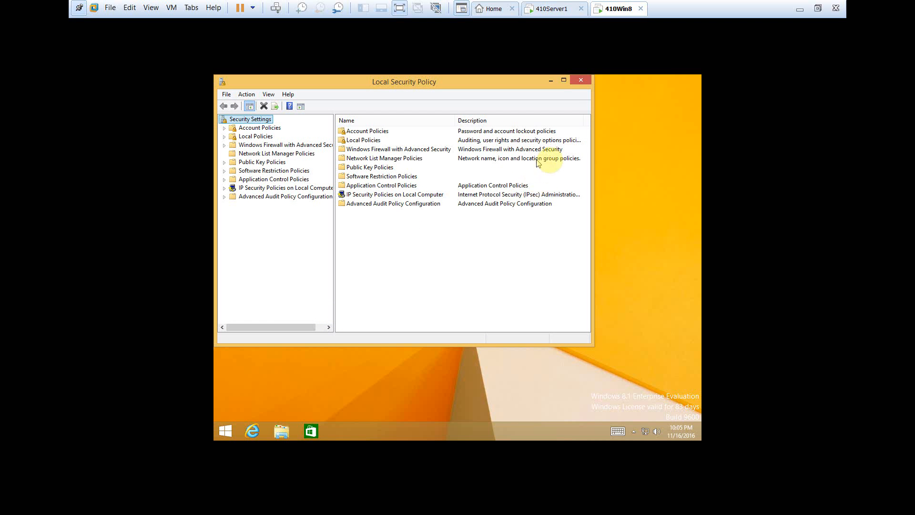
Maximize the Local Security Policy console and display the User Rights Assignment policies under Local Policies
{"action": "left_click", "coordinate": [564, 81]}
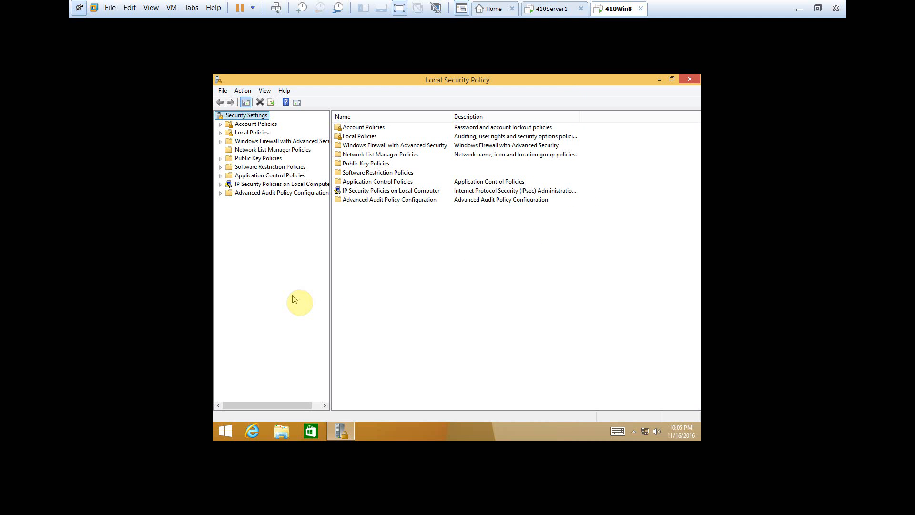
{"action": "left_click", "coordinate": [220, 134]}
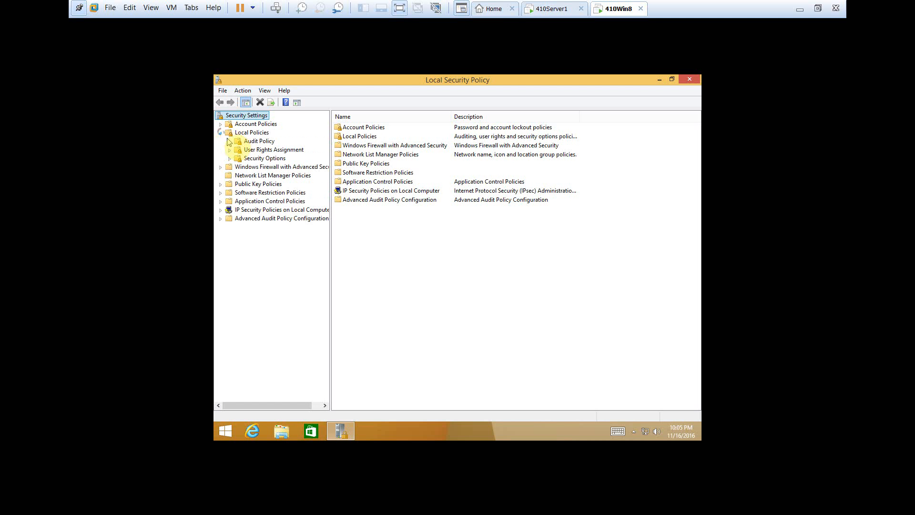
{"action": "left_click", "coordinate": [250, 152]}
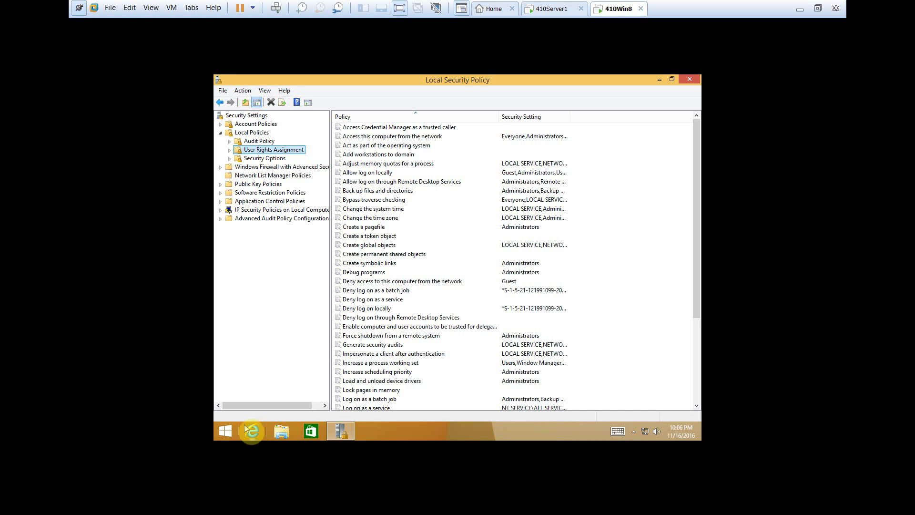
Force a Group Policy refresh on 410Win8 with gpupdate /force at a command prompt, and close the prompt
{"action": "right_click", "coordinate": [228, 432]}
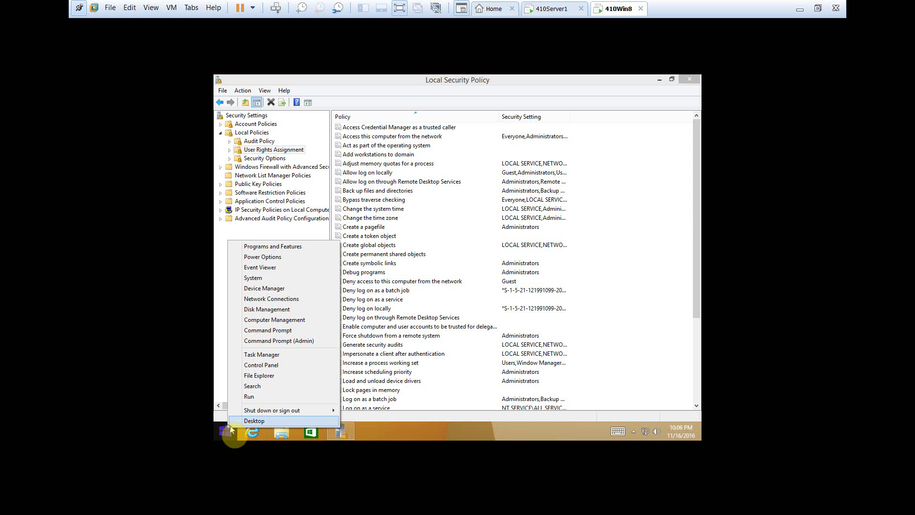
{"action": "left_click", "coordinate": [271, 333]}
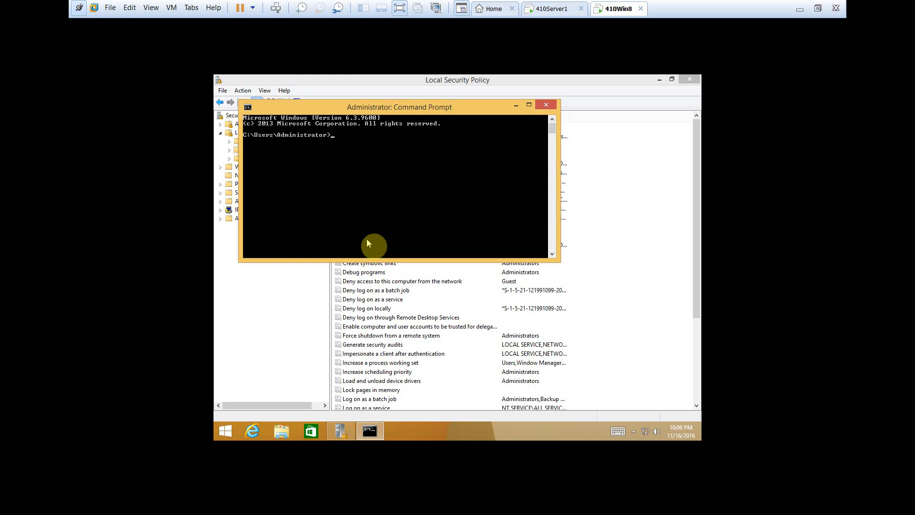
{"action": "type", "text": "gpup"}
{"action": "type", "text": "date /f"}
{"action": "type", "text": "orce"}
{"action": "key", "text": "Return"}
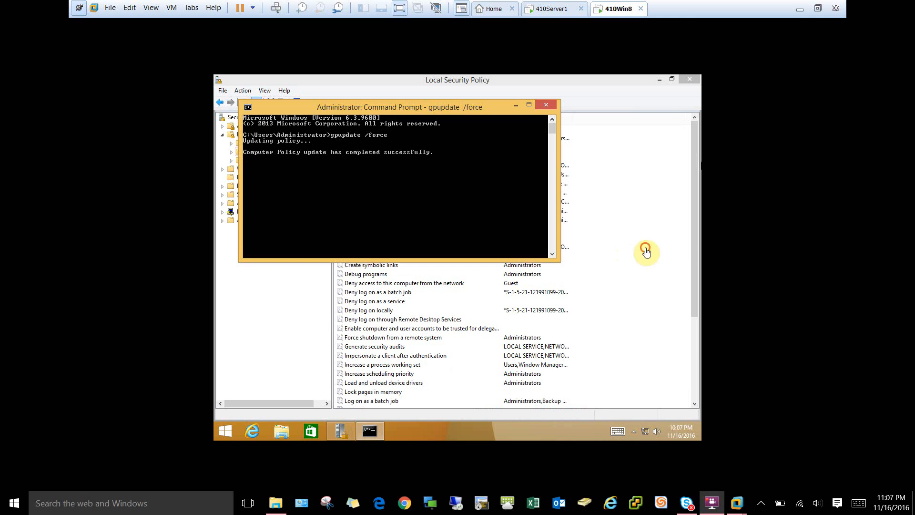
{"action": "left_click", "coordinate": [645, 249]}
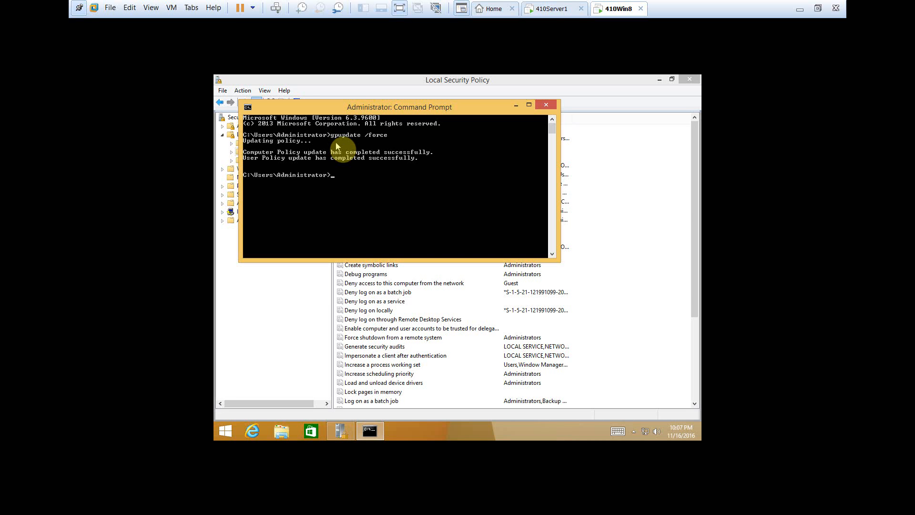
{"action": "left_click", "coordinate": [547, 107]}
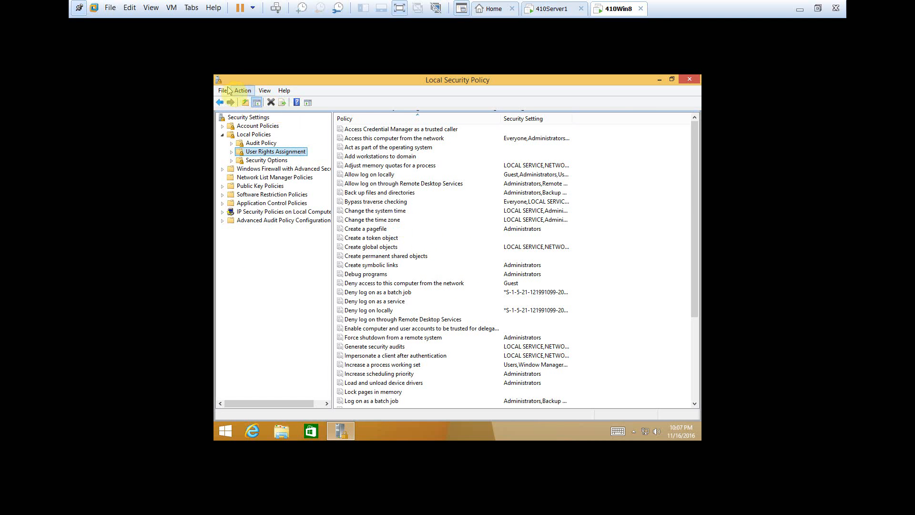
Close the Local Security Policy console and relaunch it with secpol.msc to reload the settings
{"action": "left_click", "coordinate": [243, 91]}
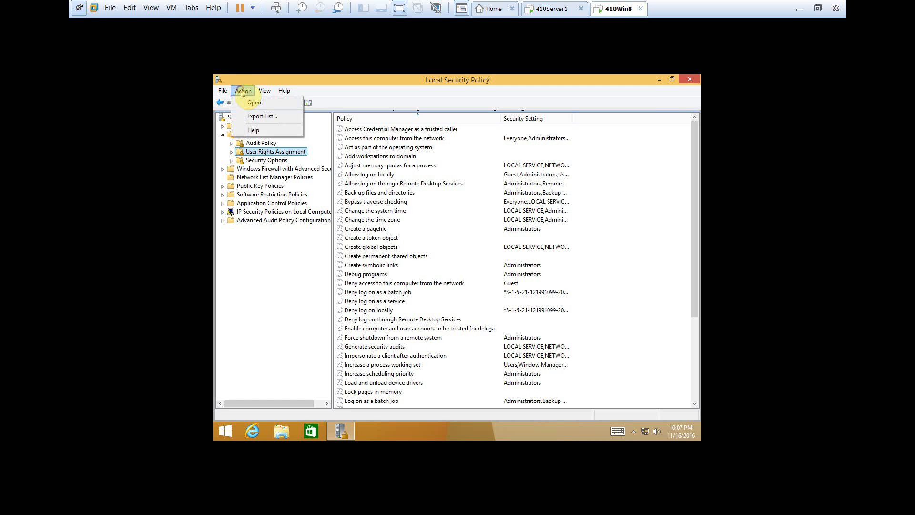
{"action": "left_click", "coordinate": [242, 92]}
{"action": "left_click", "coordinate": [690, 79]}
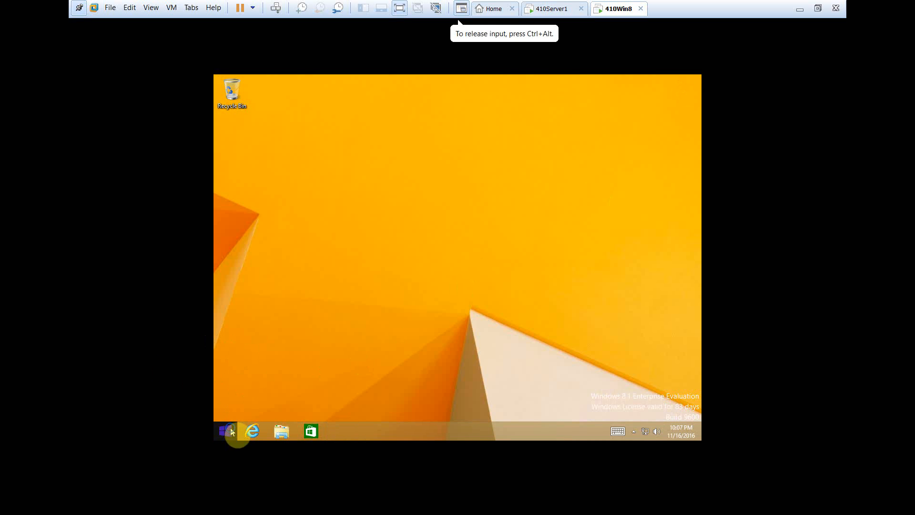
{"action": "right_click", "coordinate": [232, 432]}
{"action": "left_click", "coordinate": [250, 396]}
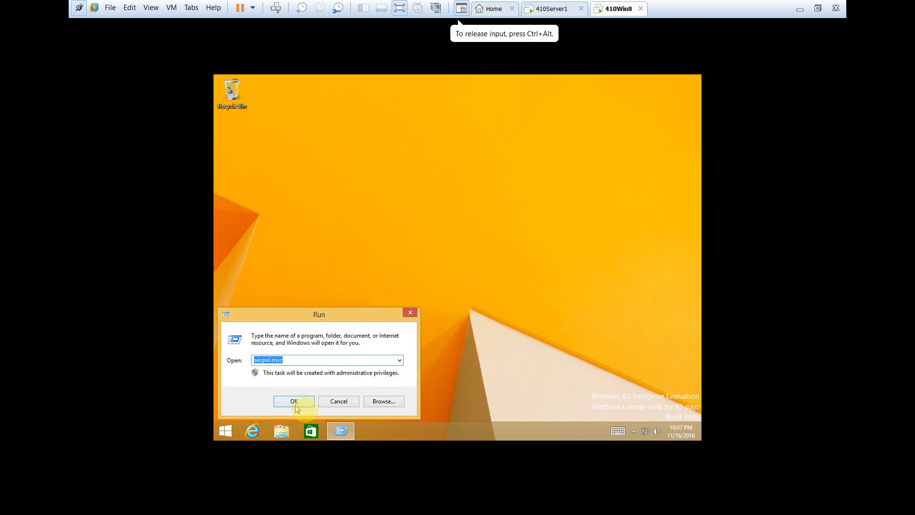
{"action": "left_click", "coordinate": [296, 401]}
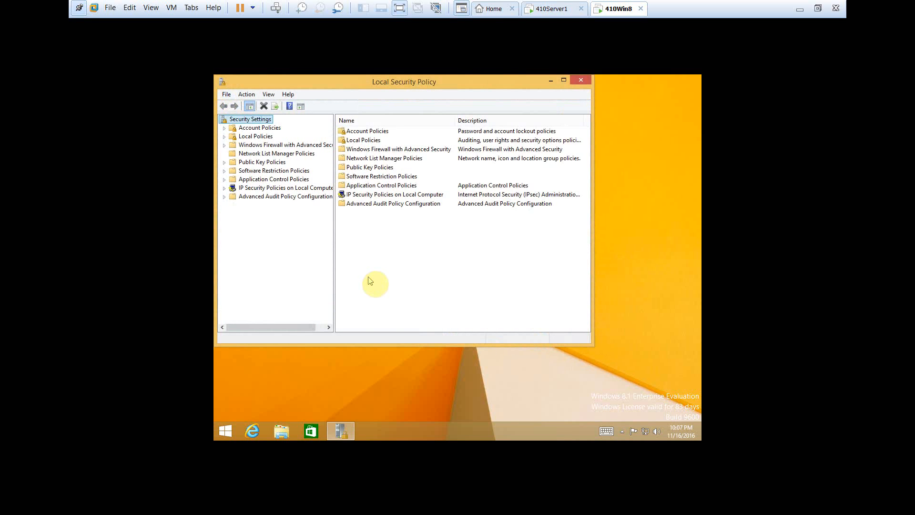
Maximize the reopened console and check the "Allow log on locally" setting under Local Policies, User Rights Assignment
{"action": "left_click", "coordinate": [564, 80]}
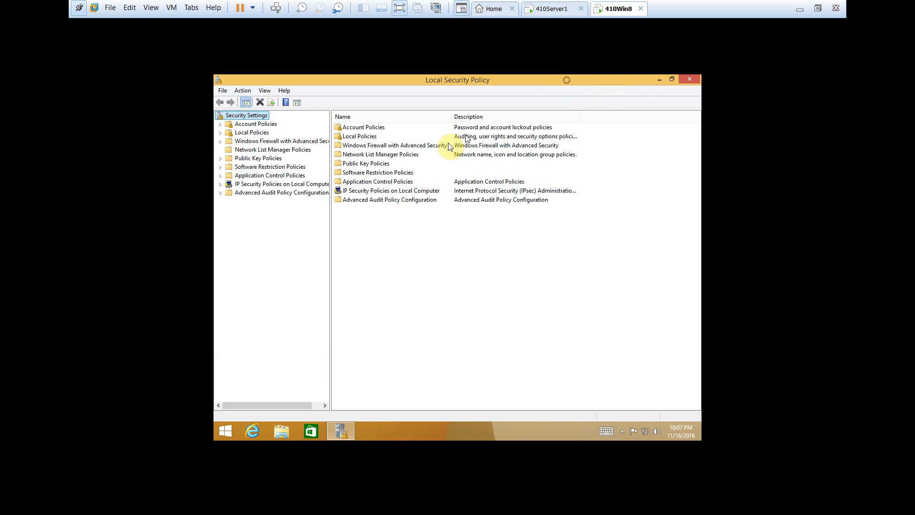
{"action": "left_click", "coordinate": [222, 132]}
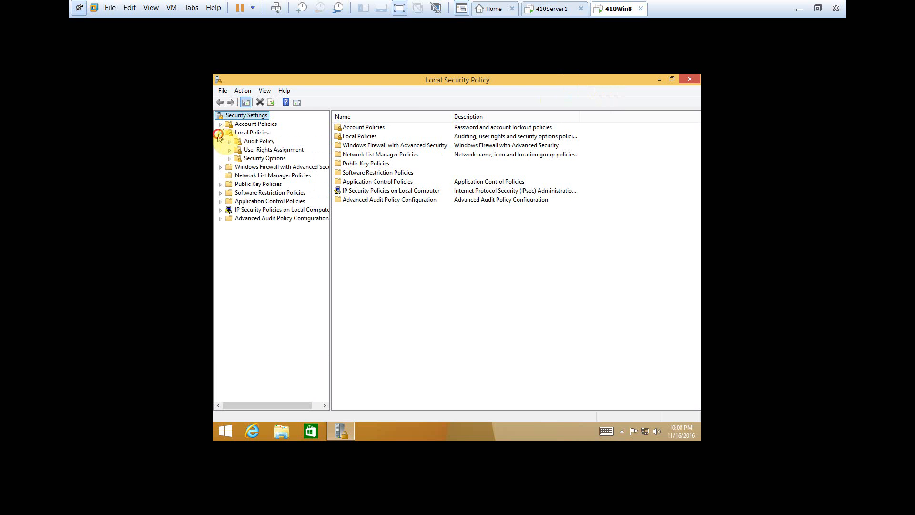
{"action": "left_click", "coordinate": [247, 150]}
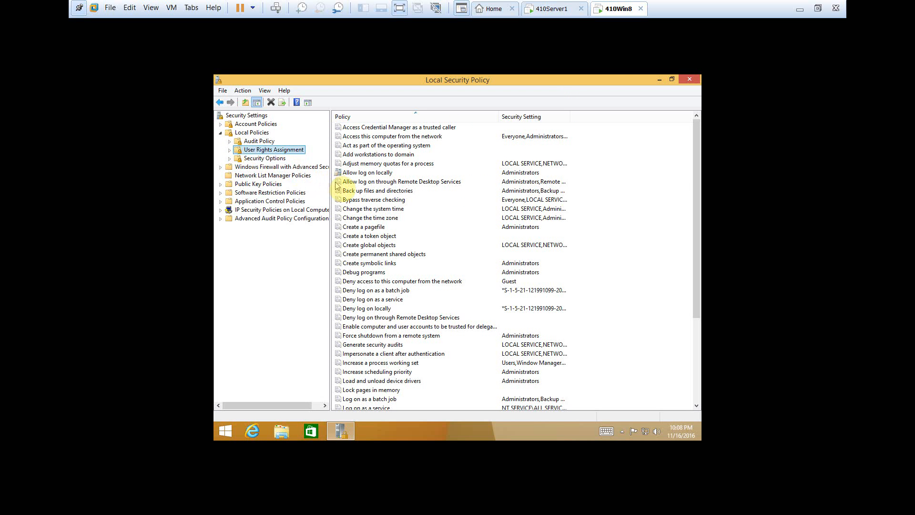
{"action": "left_click", "coordinate": [353, 173]}
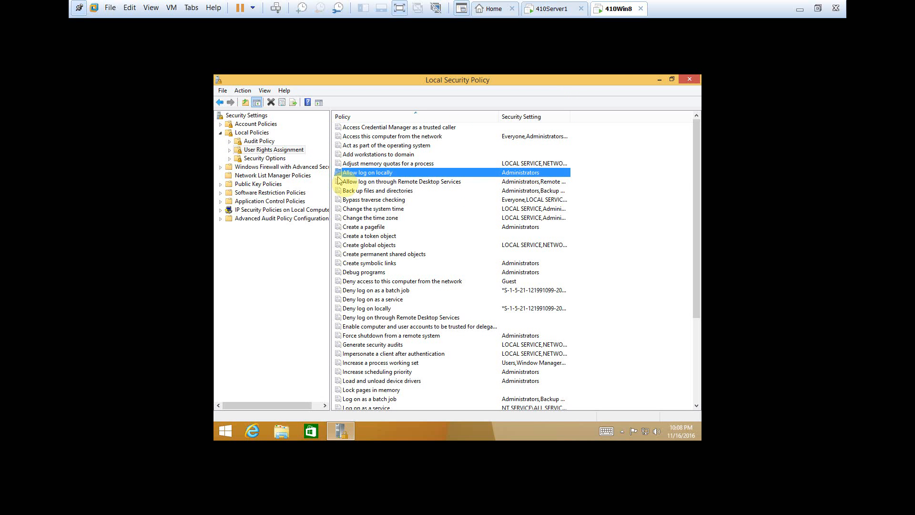
{"action": "left_click", "coordinate": [293, 247]}
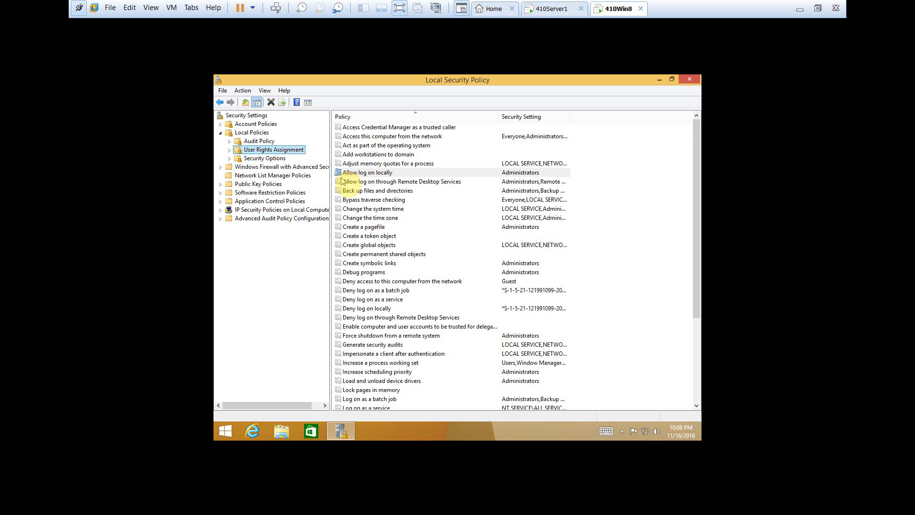
Examine the properties of "Allow log on locally", cancel without changes, and close the Local Security Policy console
{"action": "double_click", "coordinate": [399, 173]}
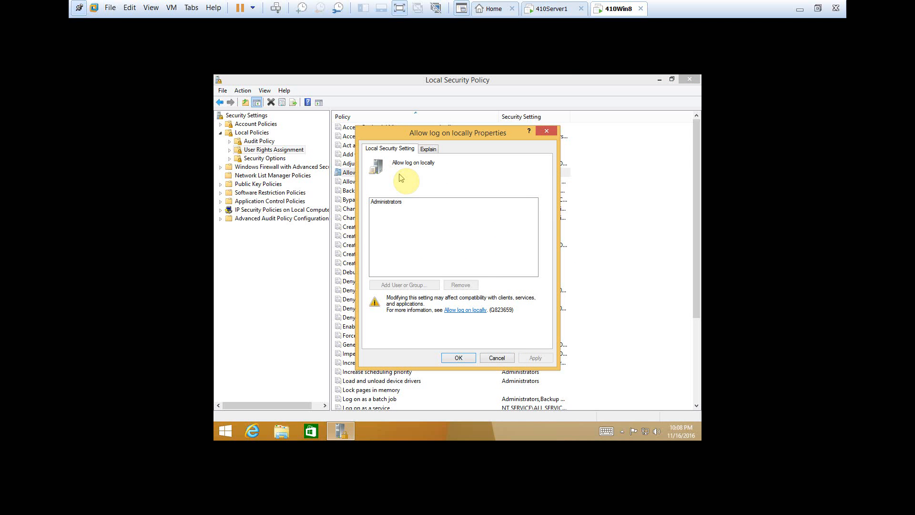
{"action": "left_click", "coordinate": [386, 202]}
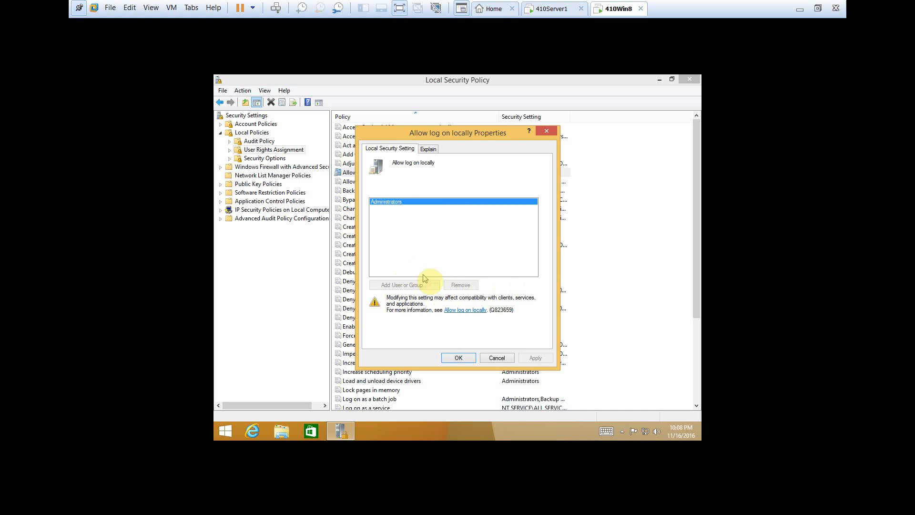
{"action": "left_click", "coordinate": [495, 360]}
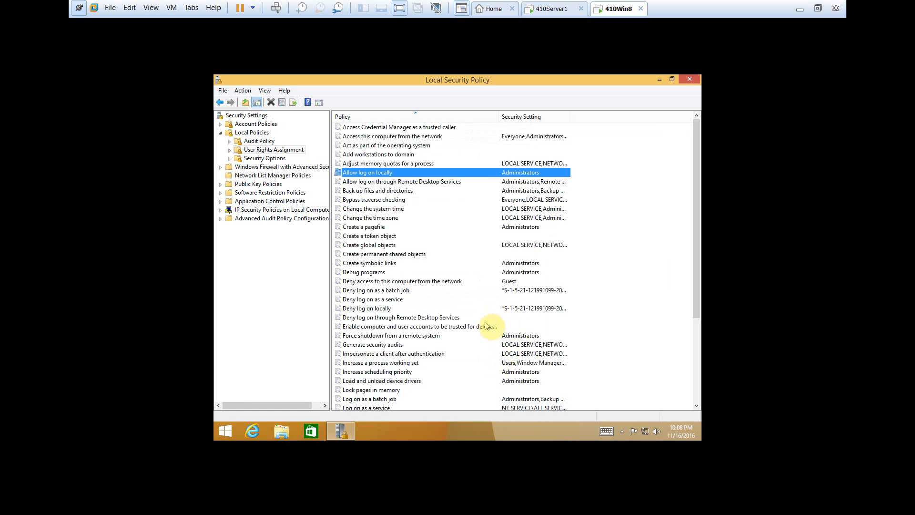
{"action": "left_click", "coordinate": [691, 80]}
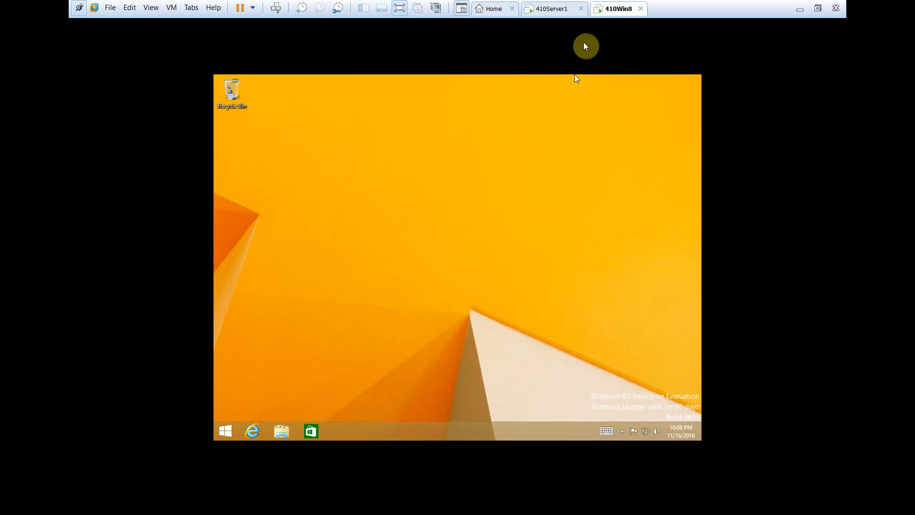
Sign the Administrator out of 410Win8 and bring up the sign-in screen for another user
{"action": "left_click", "coordinate": [226, 432]}
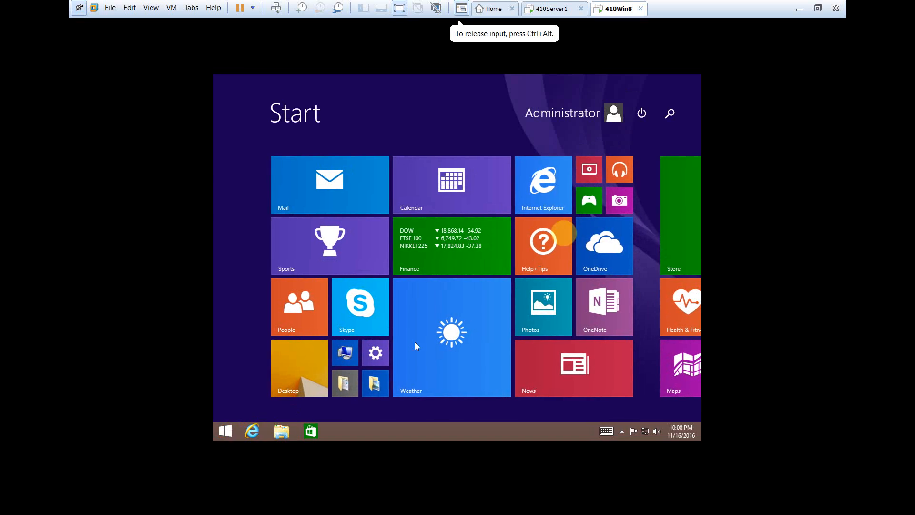
{"action": "left_click", "coordinate": [572, 115]}
{"action": "left_click", "coordinate": [553, 177]}
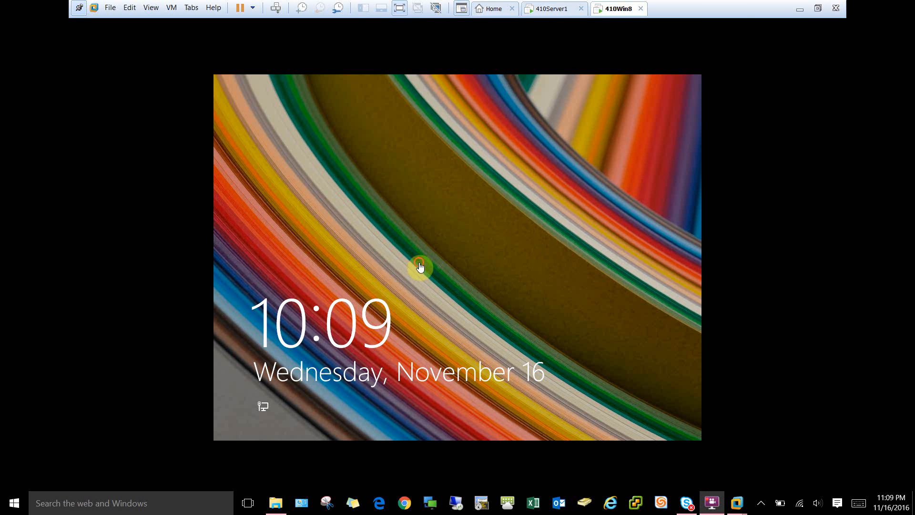
{"action": "left_click", "coordinate": [439, 265]}
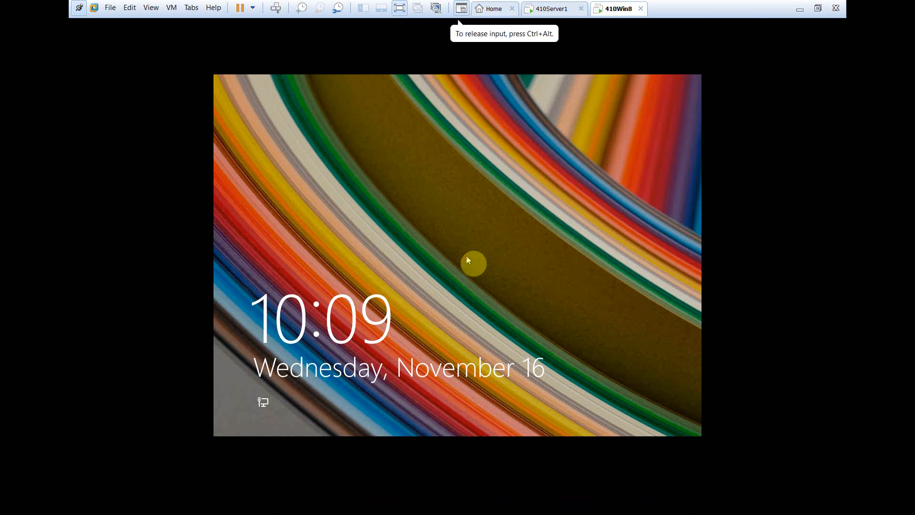
{"action": "left_click", "coordinate": [466, 255]}
{"action": "left_click", "coordinate": [531, 229]}
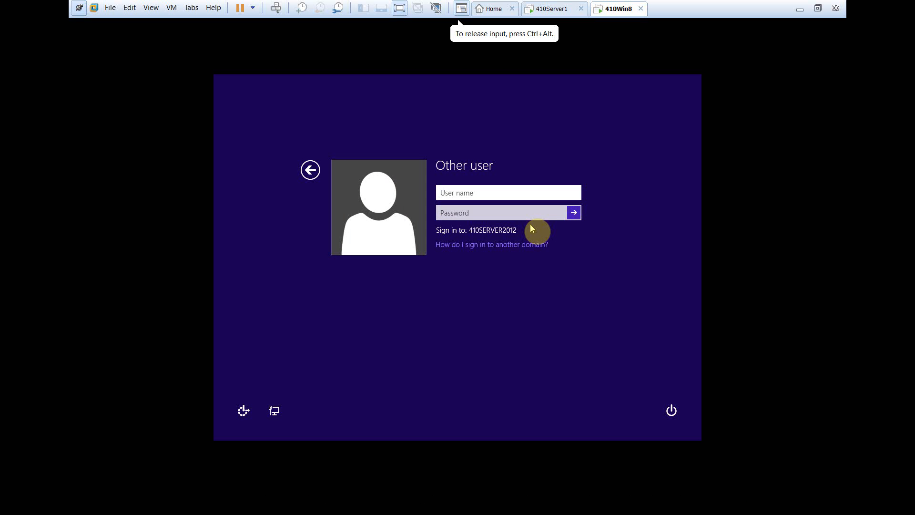
Try to sign in to 410Win8 as testuser1 by entering the user name and the account password
{"action": "type", "text": "testuser"}
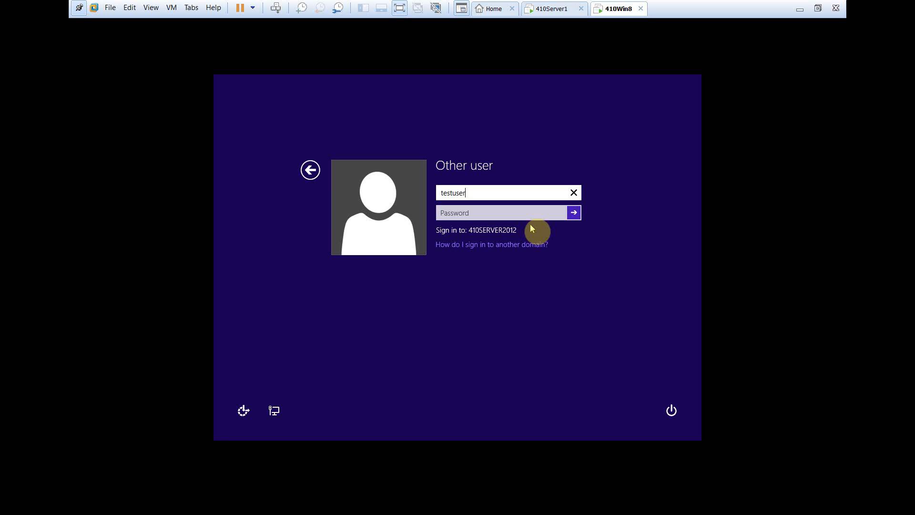
{"action": "key", "text": "Tab"}
{"action": "type", "text": "•••••"}
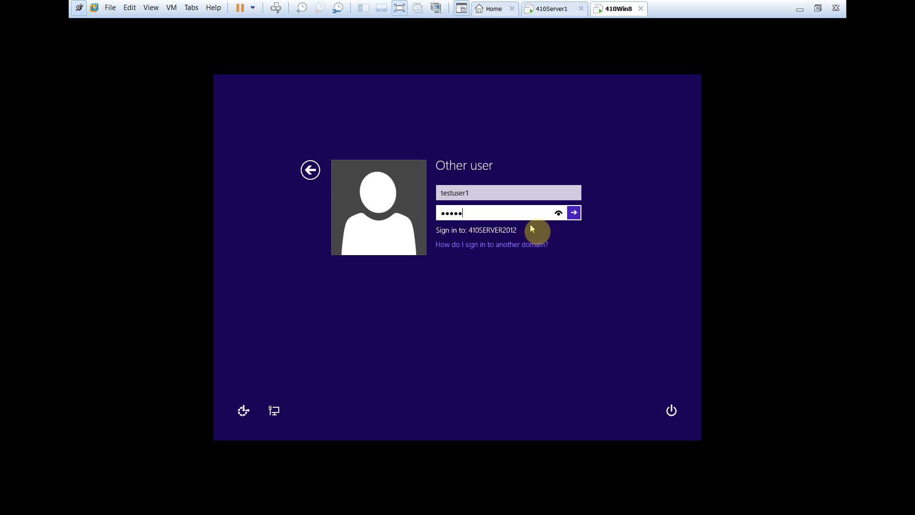
{"action": "key", "text": "Return"}
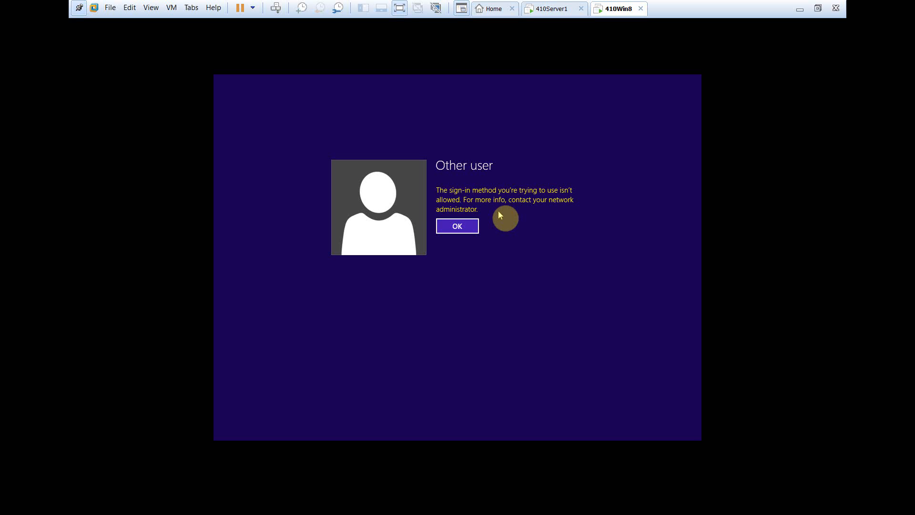
Dismiss the sign-in message and switch to the 410Server1 virtual machine
{"action": "left_click", "coordinate": [457, 228]}
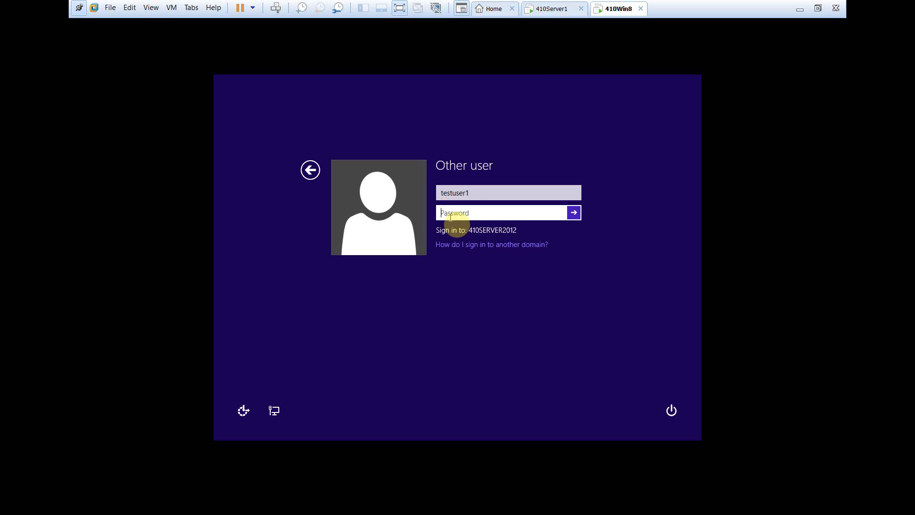
{"action": "left_click", "coordinate": [539, 10]}
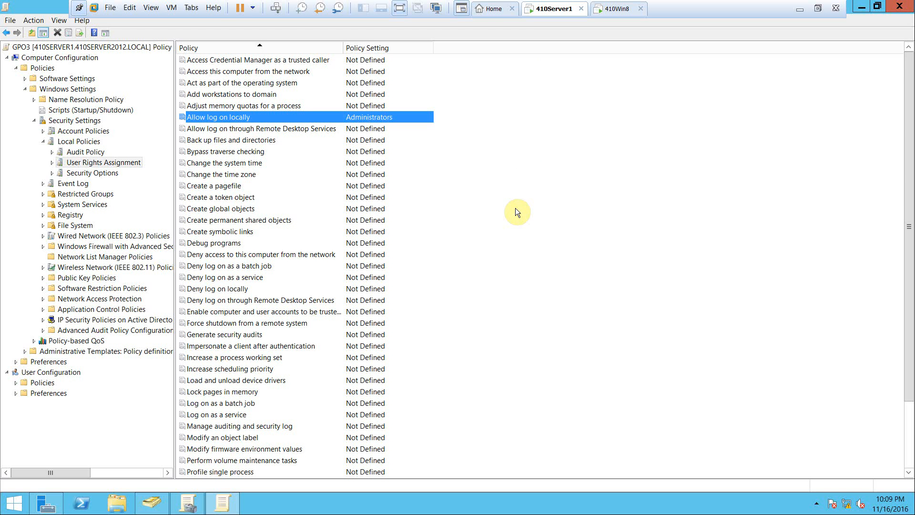
Stop defining the "Allow log on locally" policy in GPO3 and close the policy editor
{"action": "double_click", "coordinate": [260, 119]}
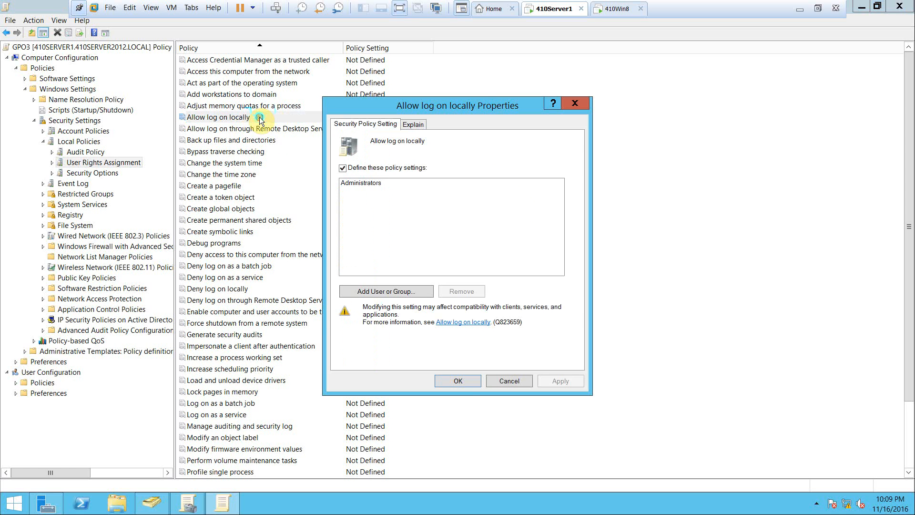
{"action": "left_click", "coordinate": [342, 169]}
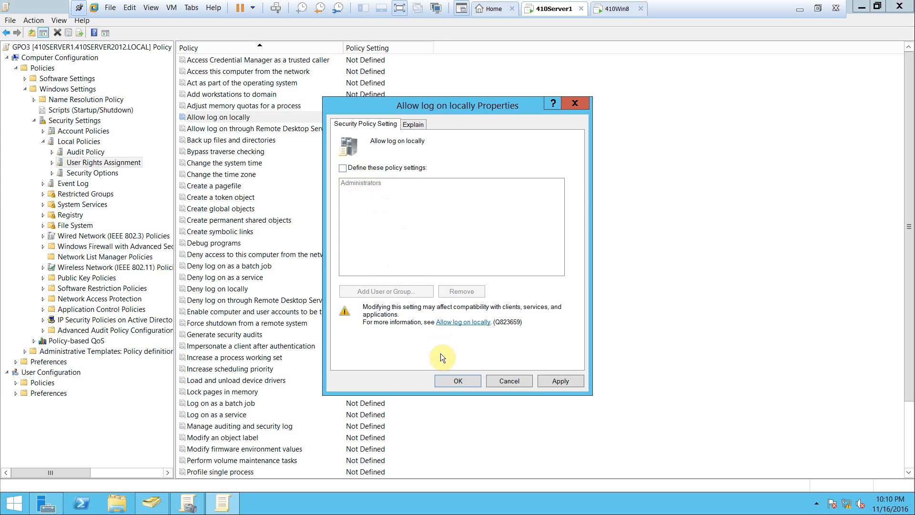
{"action": "left_click", "coordinate": [453, 382]}
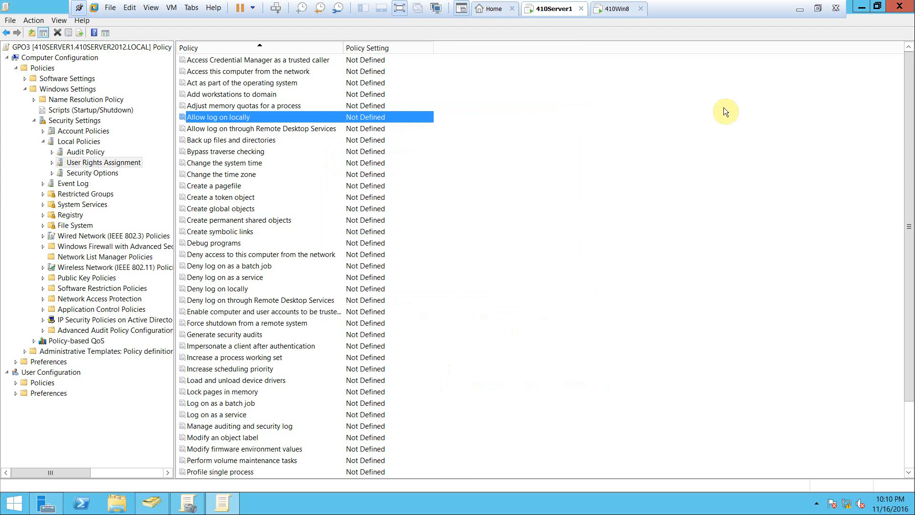
{"action": "left_click", "coordinate": [902, 5]}
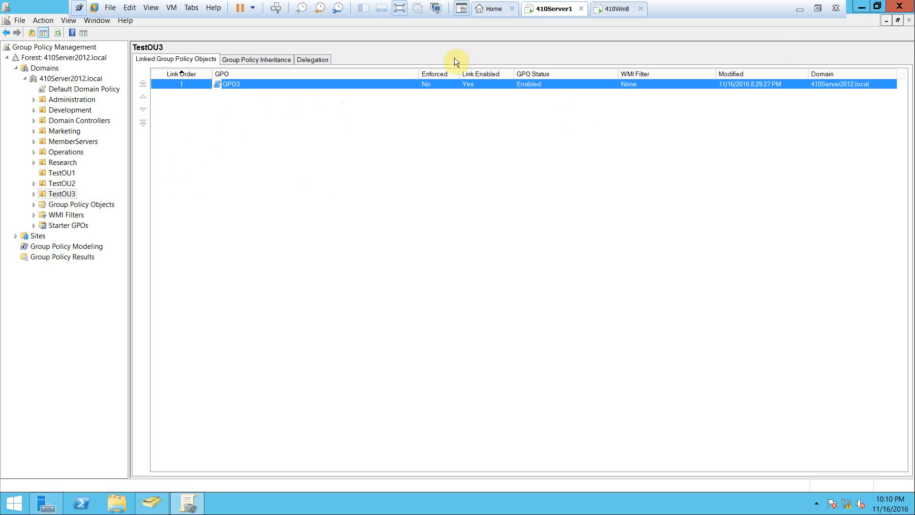
Switch to the 410Win8 virtual machine, try to sign in as testuser1 with the account password, and dismiss the resulting message
{"action": "left_click", "coordinate": [611, 8]}
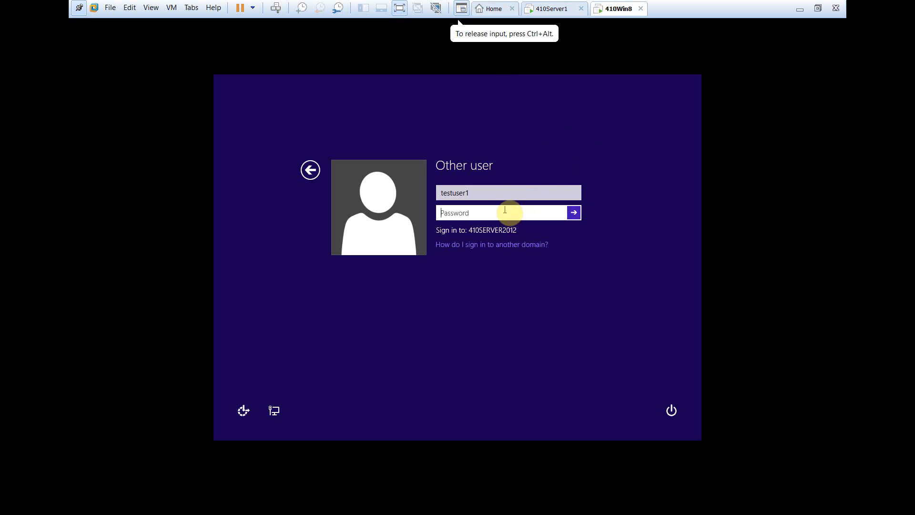
{"action": "left_click", "coordinate": [506, 215]}
{"action": "type", "text": "P"}
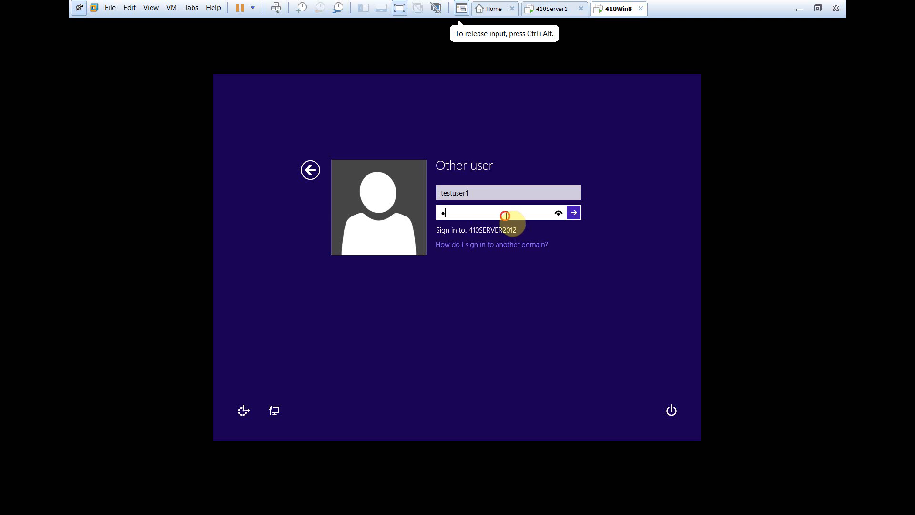
{"action": "type", "text": "a$$w0rd"}
{"action": "key", "text": "Return"}
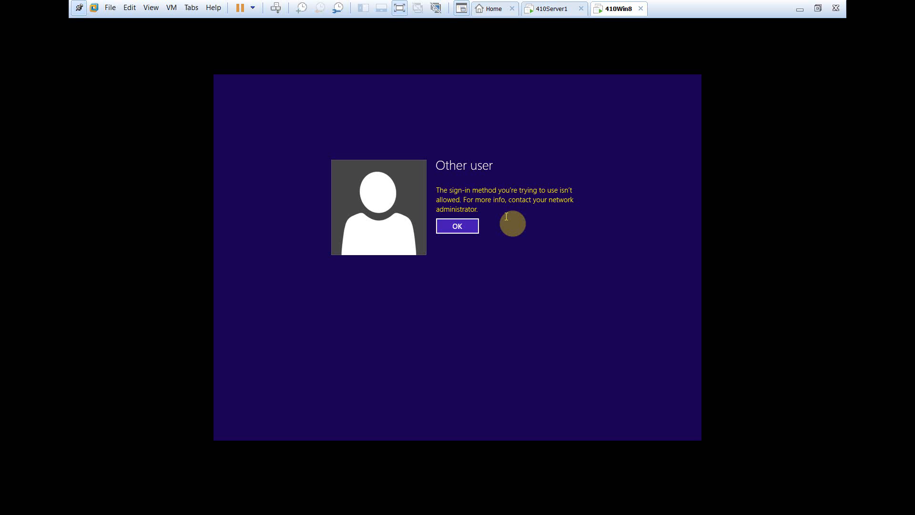
{"action": "left_click", "coordinate": [476, 229]}
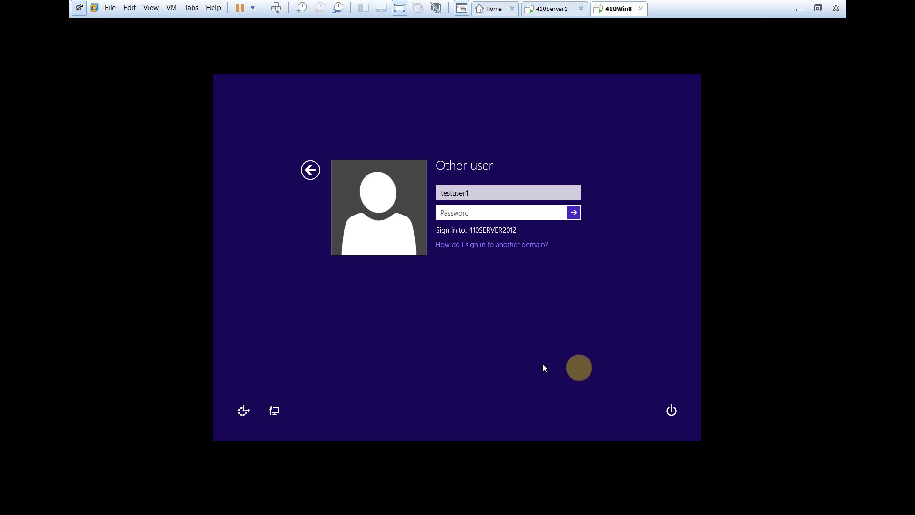
Restart 410Win8 and bring up the sign-in screen for another user
{"action": "left_click", "coordinate": [668, 418]}
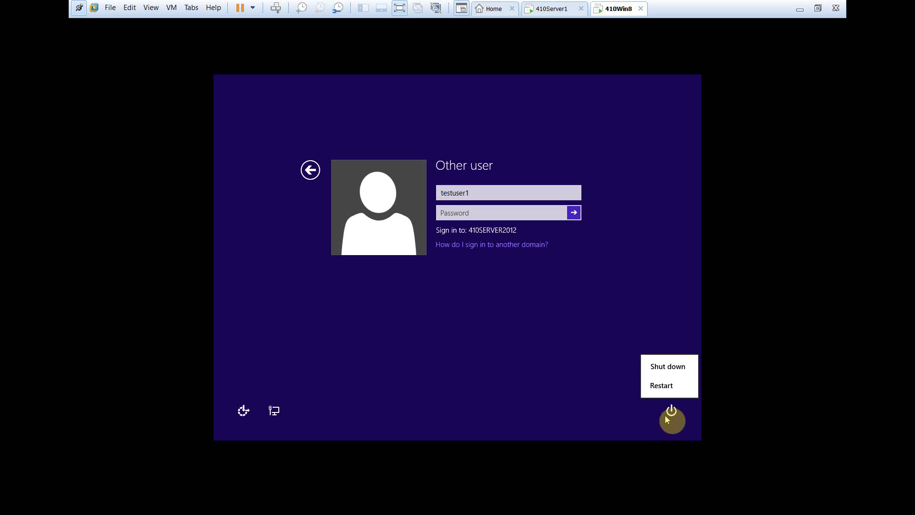
{"action": "left_click", "coordinate": [666, 391]}
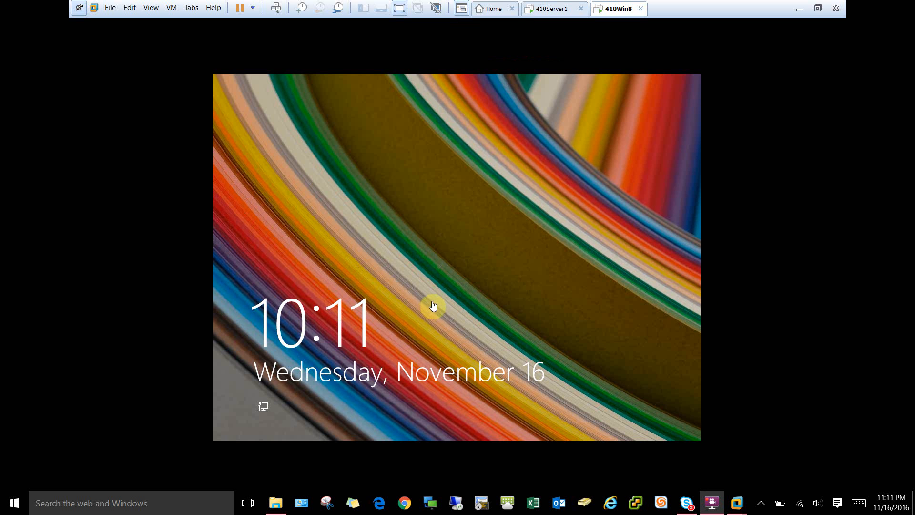
{"action": "left_click", "coordinate": [460, 276]}
{"action": "left_click", "coordinate": [485, 241]}
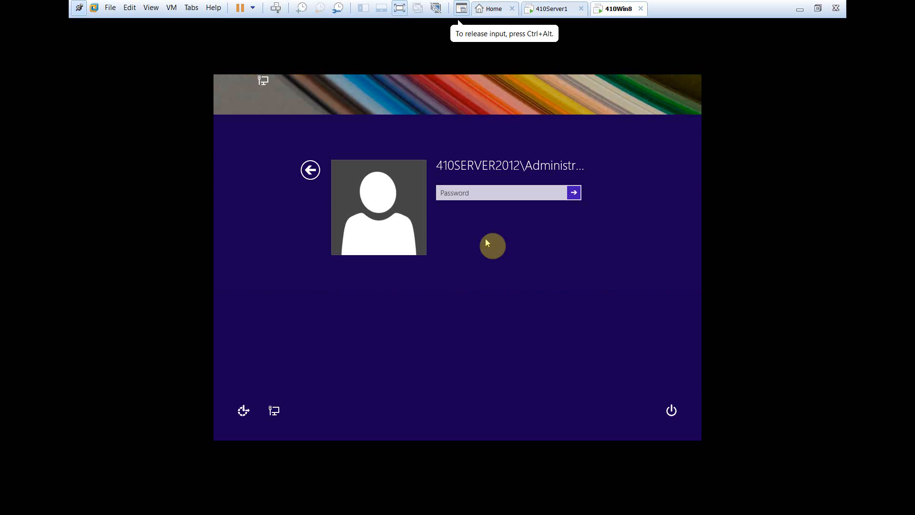
{"action": "left_click", "coordinate": [315, 170]}
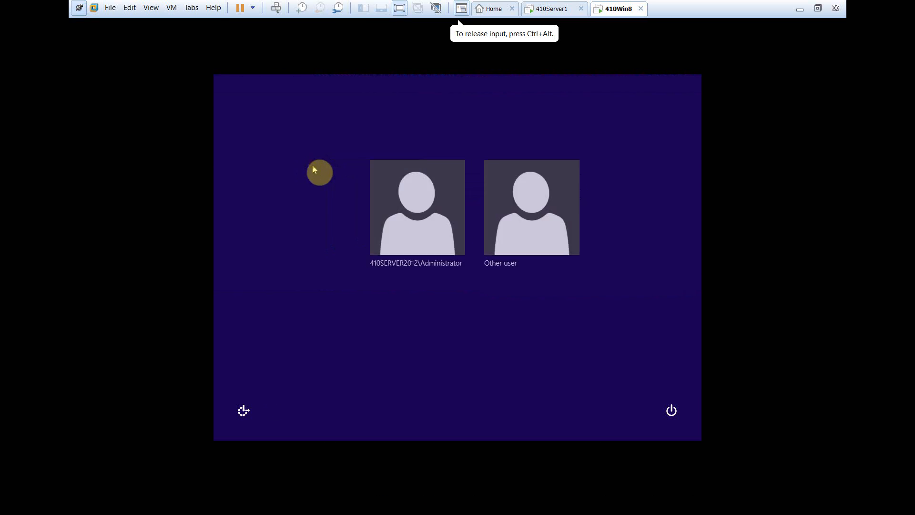
{"action": "left_click", "coordinate": [500, 208]}
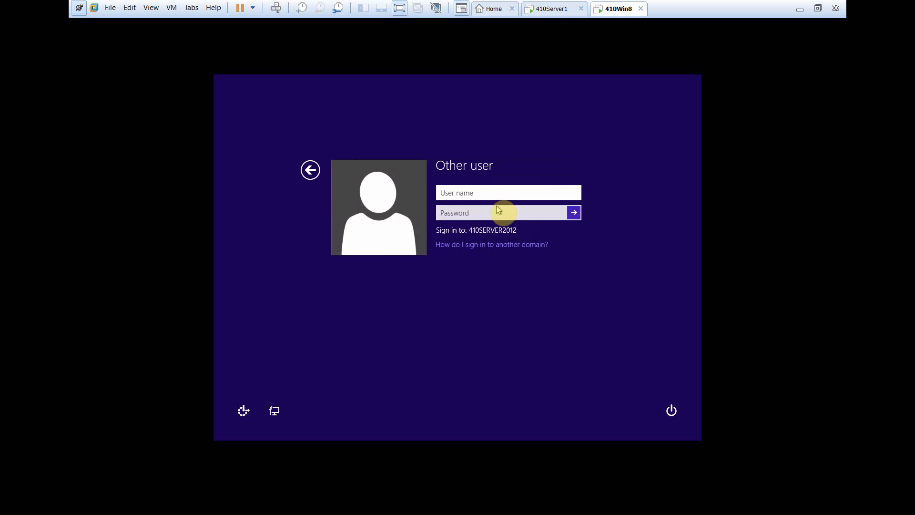
Sign in to 410Win8 as testuser1 by entering the user name and the account password
{"action": "type", "text": "test"}
{"action": "type", "text": " user"}
{"action": "type", "text": "1"}
{"action": "key", "text": "Tab"}
{"action": "type", "text": "***"}
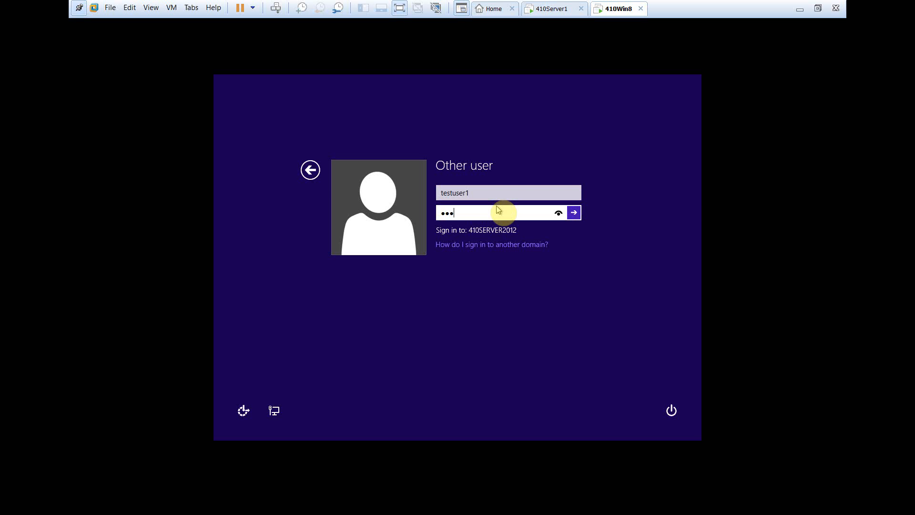
{"action": "key", "text": "Return"}
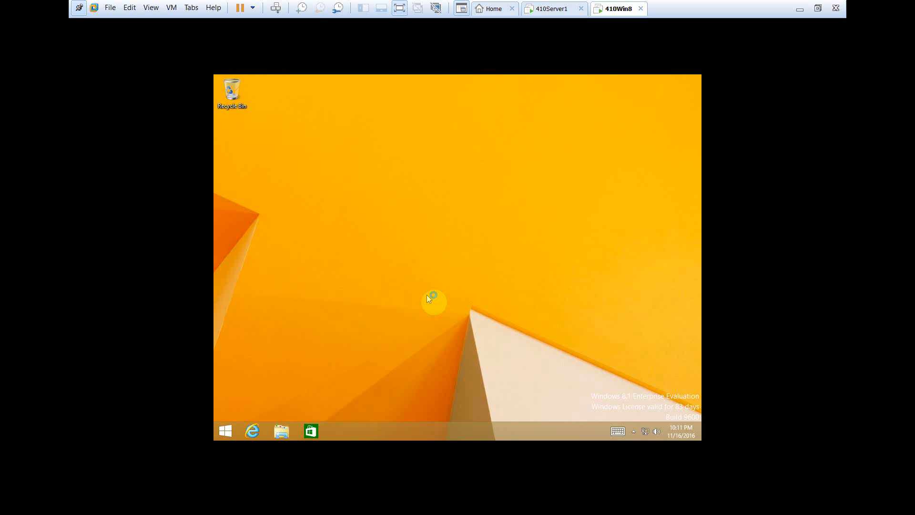
Open an elevated Command Prompt, authorizing it with the administrator user name and the account password
{"action": "left_click", "coordinate": [226, 432]}
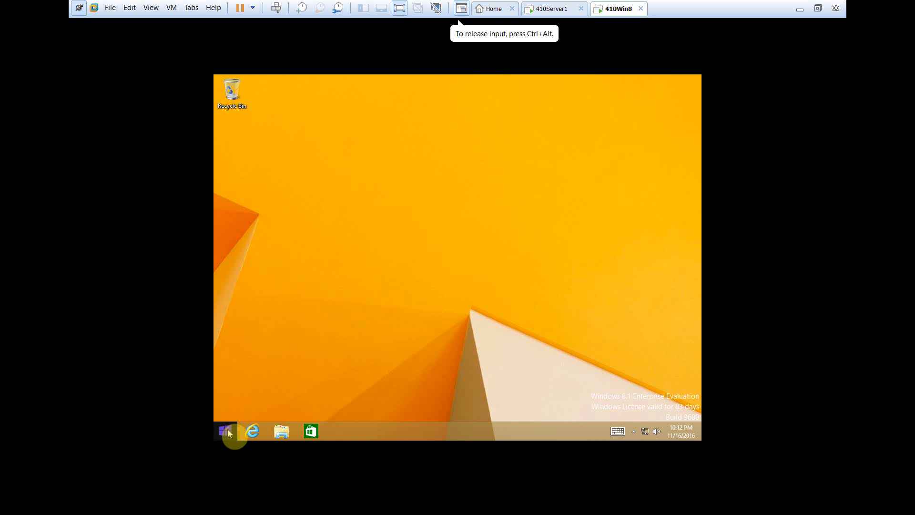
{"action": "right_click", "coordinate": [228, 432]}
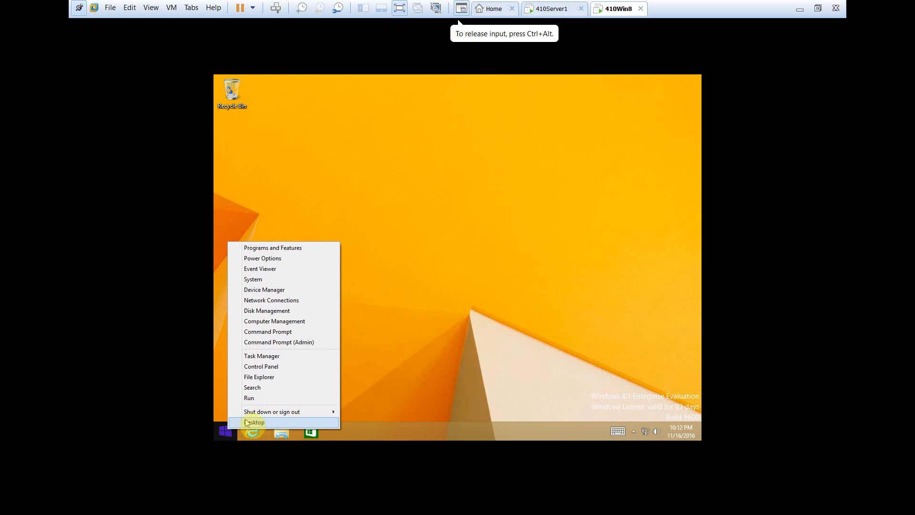
{"action": "left_click", "coordinate": [274, 343]}
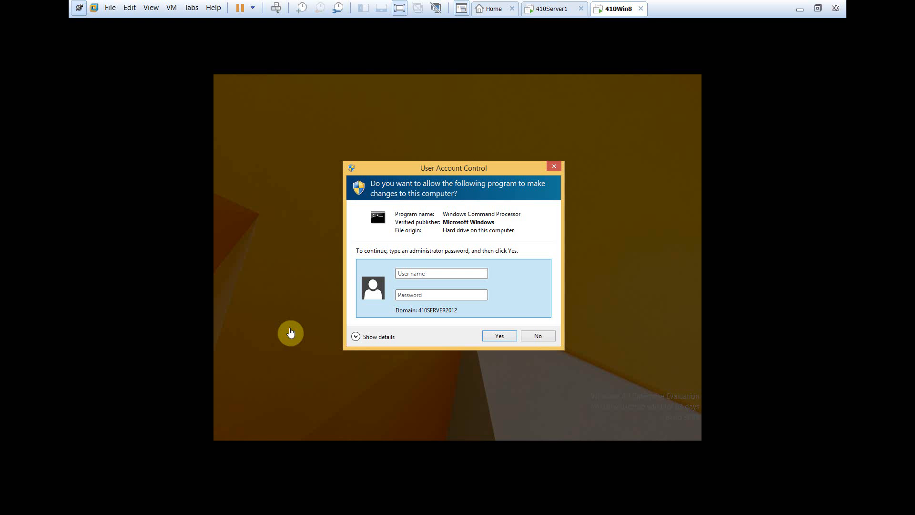
{"action": "type", "text": "administrator"}
{"action": "key", "text": "Tab"}
{"action": "type", "text": "Pa"}
{"action": "key", "text": "Return"}
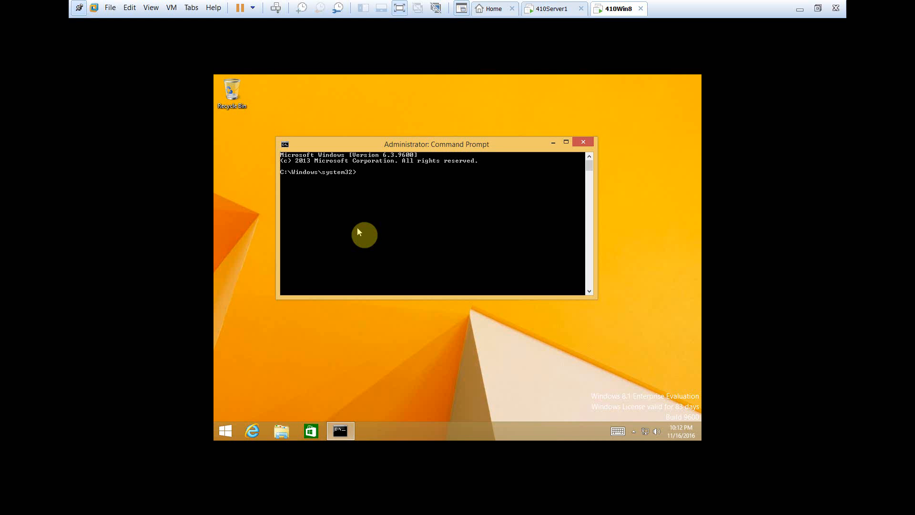
Launch the Local Security Policy console with secpol.msc and maximize its window
{"action": "type", "text": "secpol.msc"}
{"action": "key", "text": "Return"}
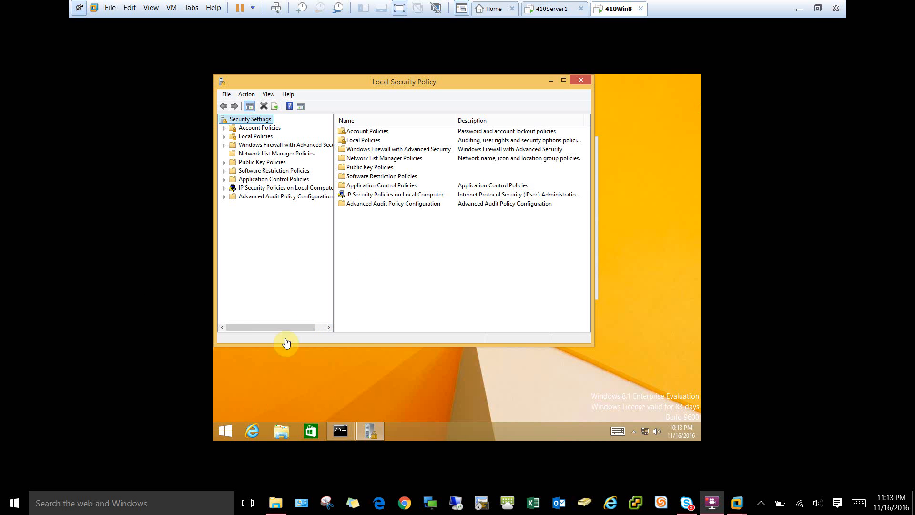
{"action": "left_click", "coordinate": [565, 83]}
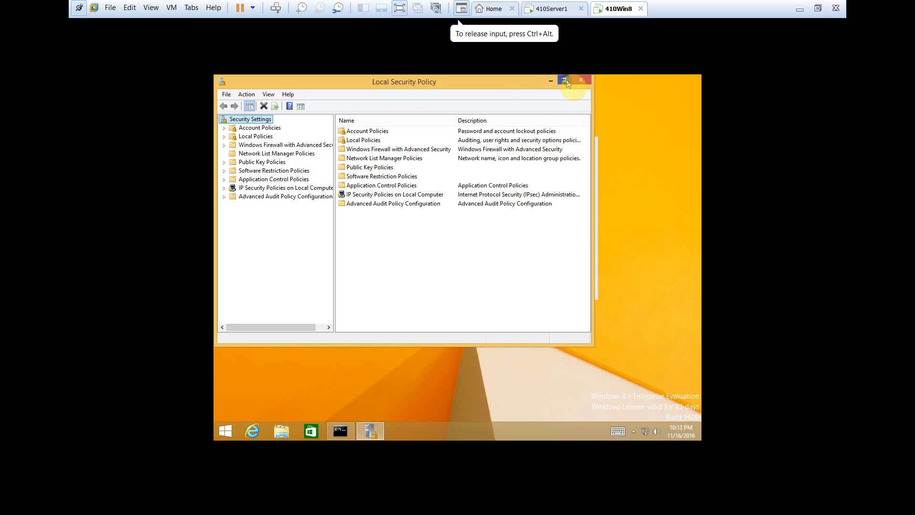
{"action": "left_click", "coordinate": [565, 81]}
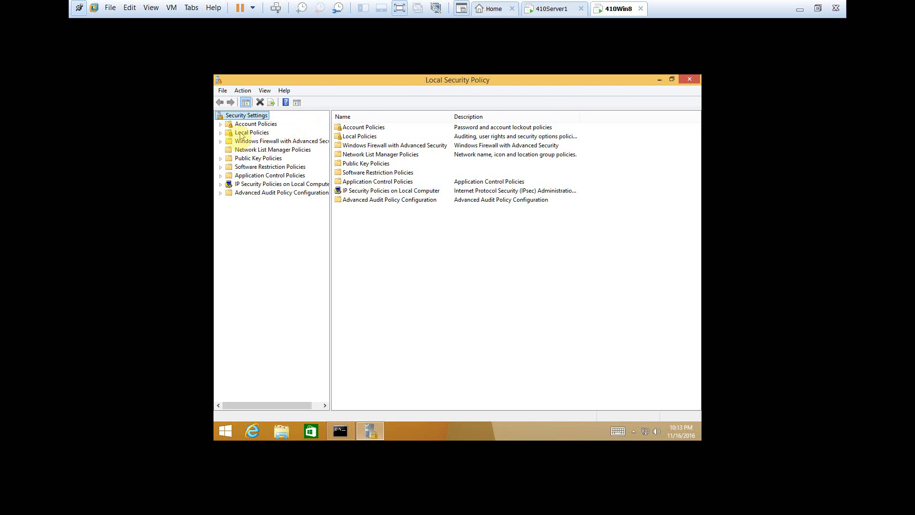
Examine the "Allow log on locally" properties under User Rights Assignment, close them, and switch to the 410Server1 virtual machine
{"action": "left_click", "coordinate": [220, 133]}
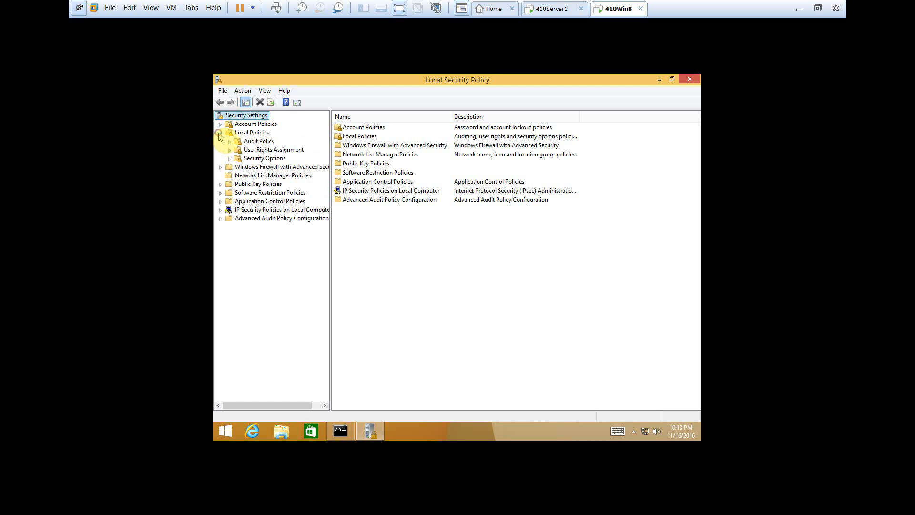
{"action": "left_click", "coordinate": [260, 151]}
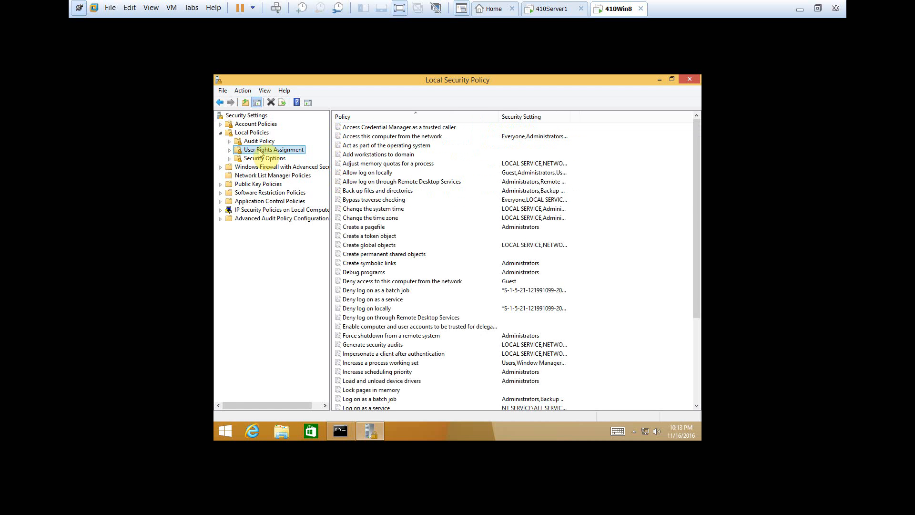
{"action": "left_click", "coordinate": [364, 173]}
{"action": "double_click", "coordinate": [364, 174]}
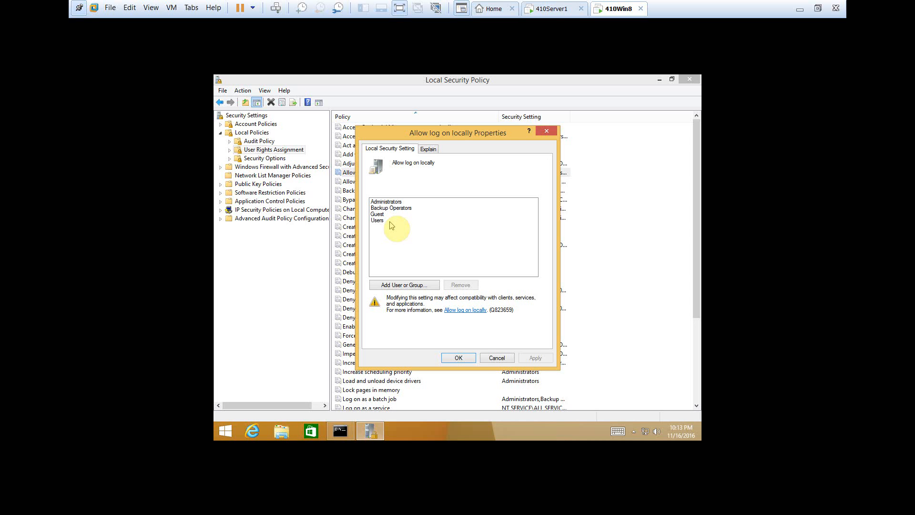
{"action": "left_click", "coordinate": [464, 361]}
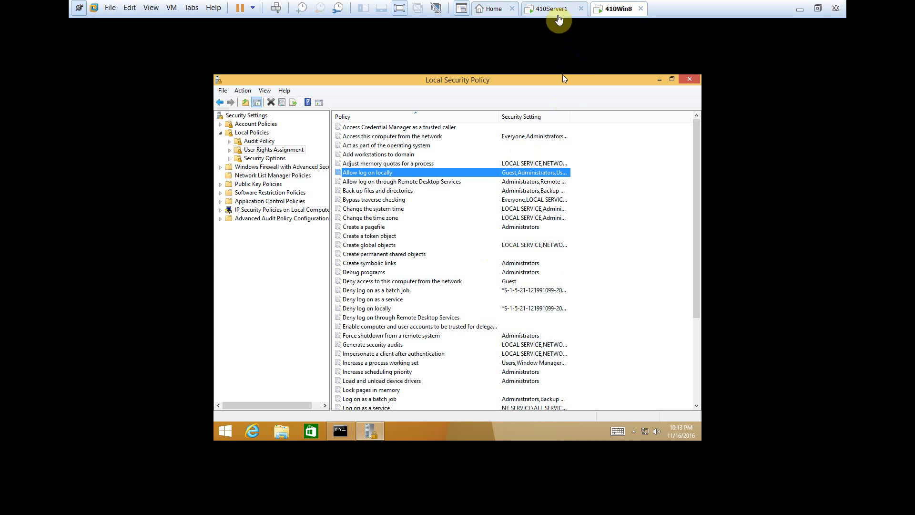
{"action": "left_click", "coordinate": [558, 15]}
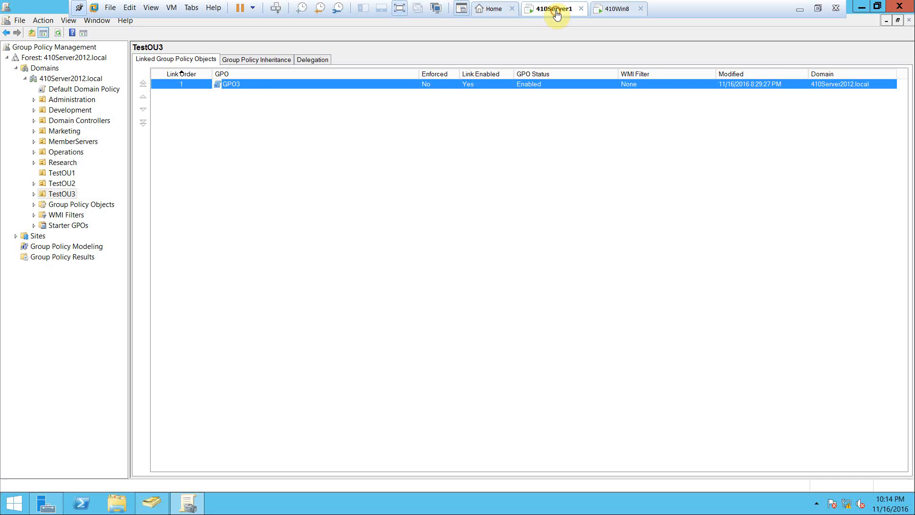
{"action": "right_click", "coordinate": [252, 85]}
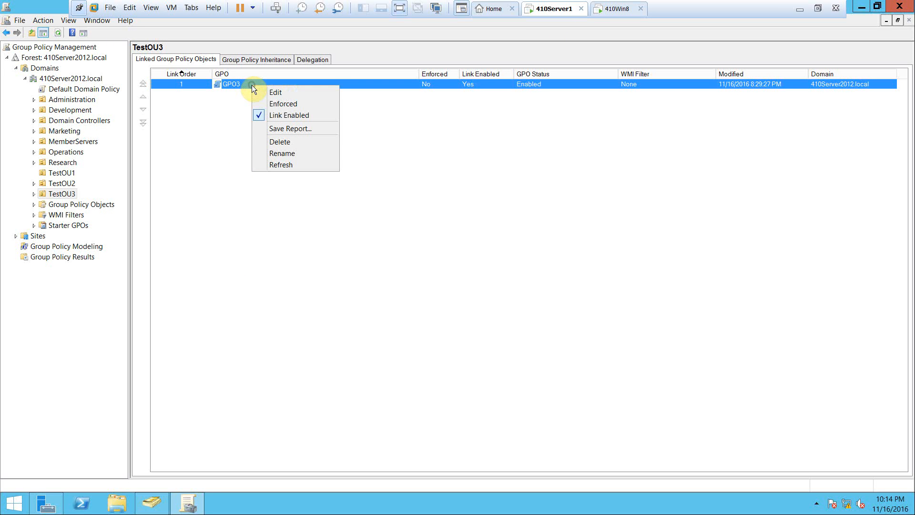
{"action": "left_click", "coordinate": [204, 123]}
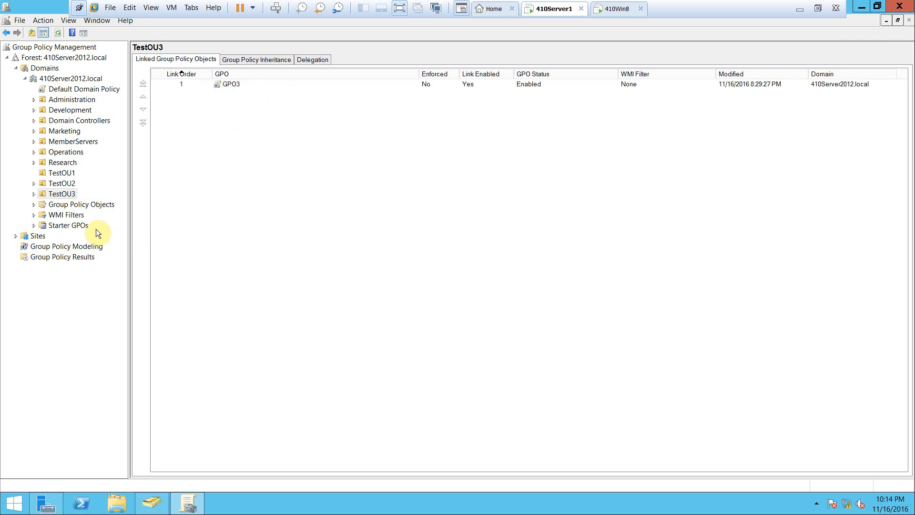
{"action": "left_click", "coordinate": [60, 196]}
{"action": "right_click", "coordinate": [64, 197]}
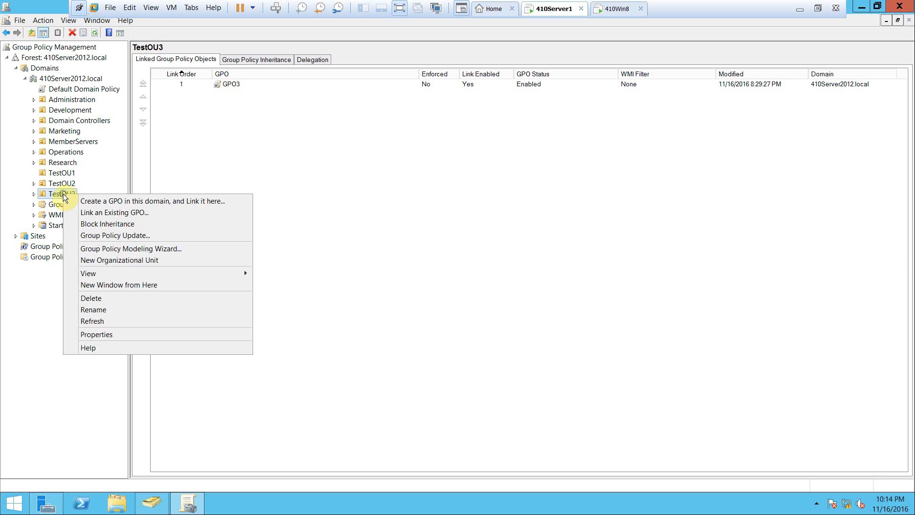
{"action": "left_click", "coordinate": [321, 138]}
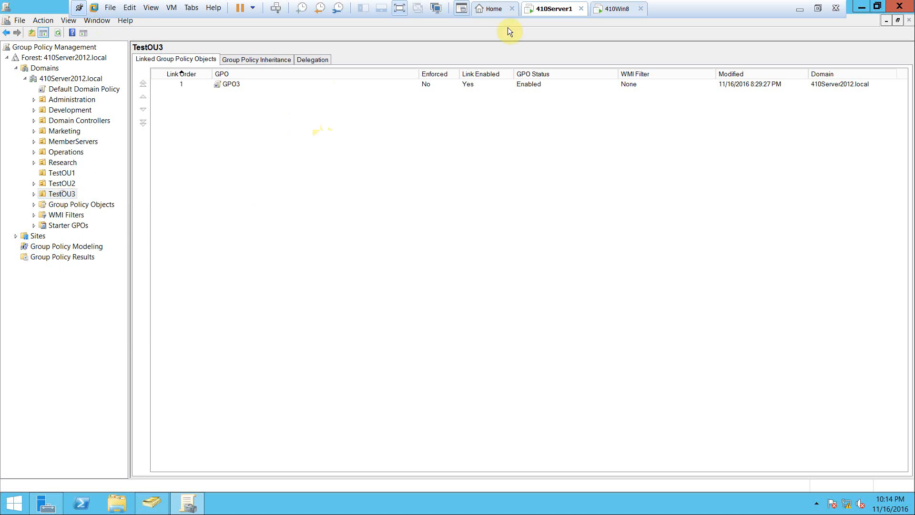
{"action": "key", "text": "F10"}
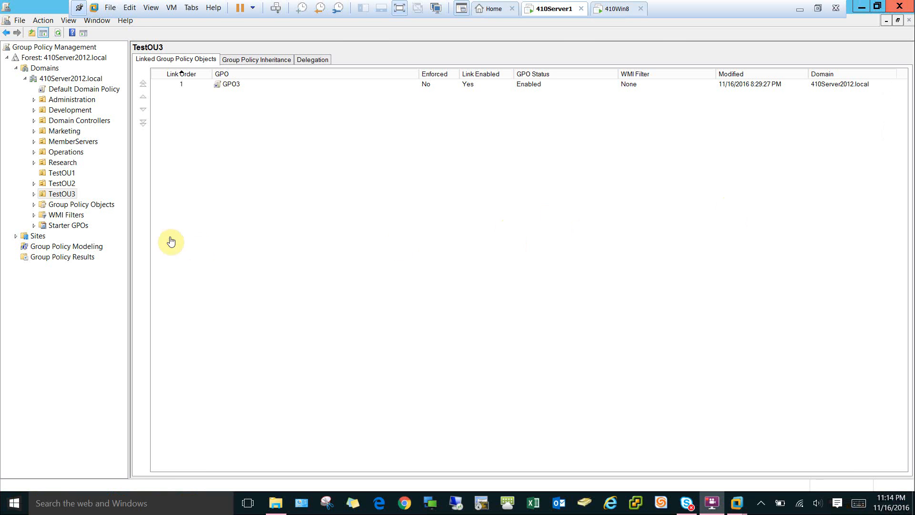
Disable the GPO3 link on TestOU3 and confirm the change
{"action": "left_click", "coordinate": [256, 86]}
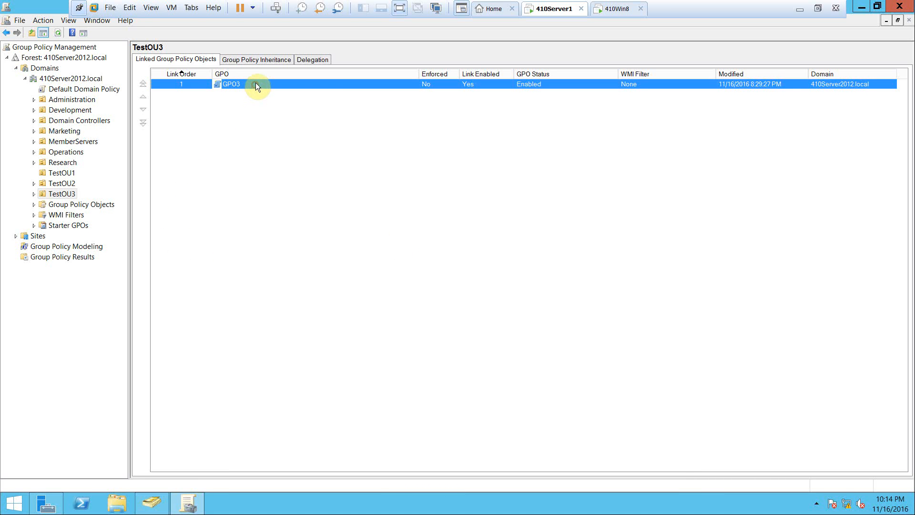
{"action": "right_click", "coordinate": [256, 84]}
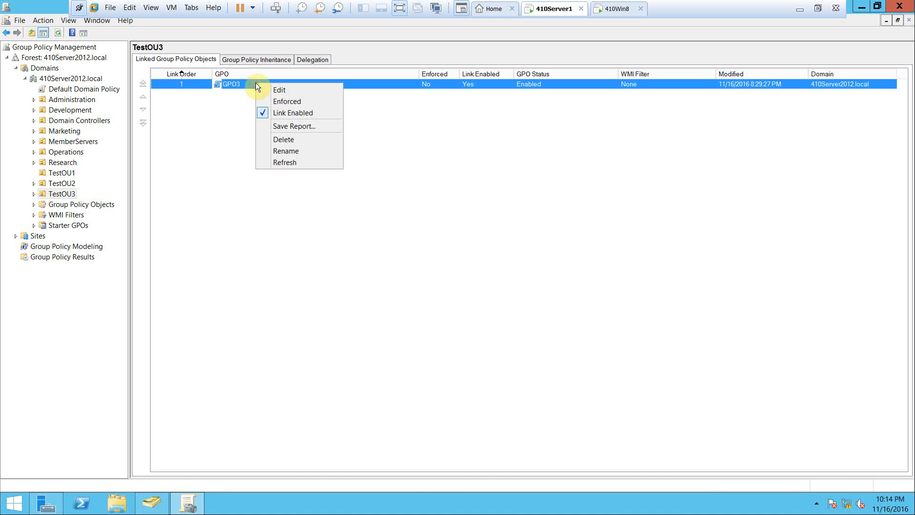
{"action": "left_click", "coordinate": [279, 114]}
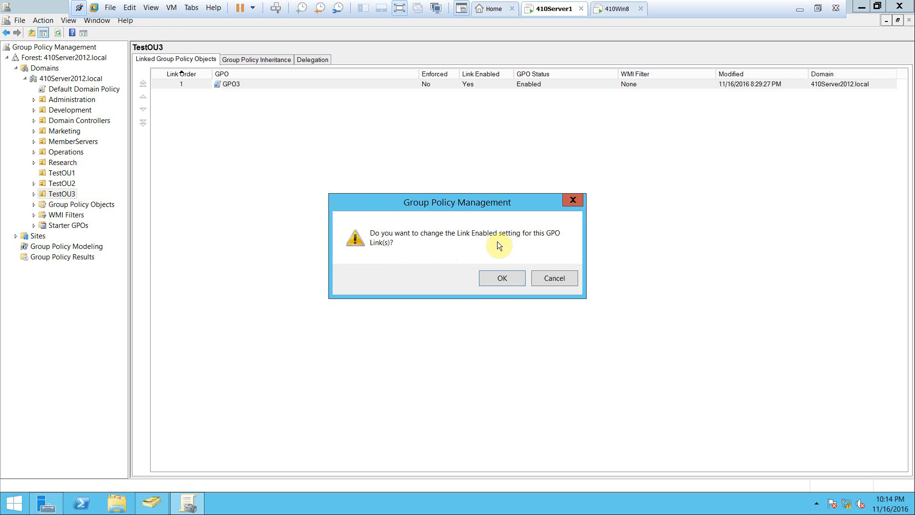
{"action": "left_click", "coordinate": [503, 278]}
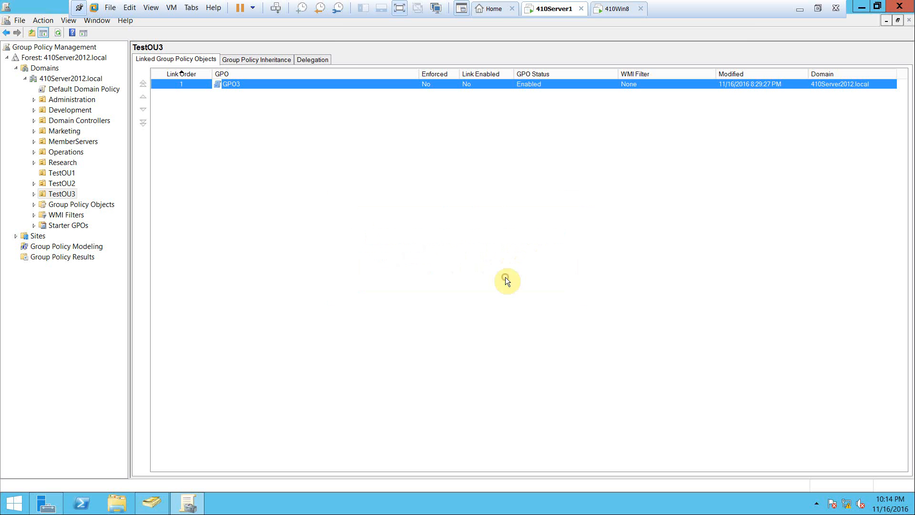